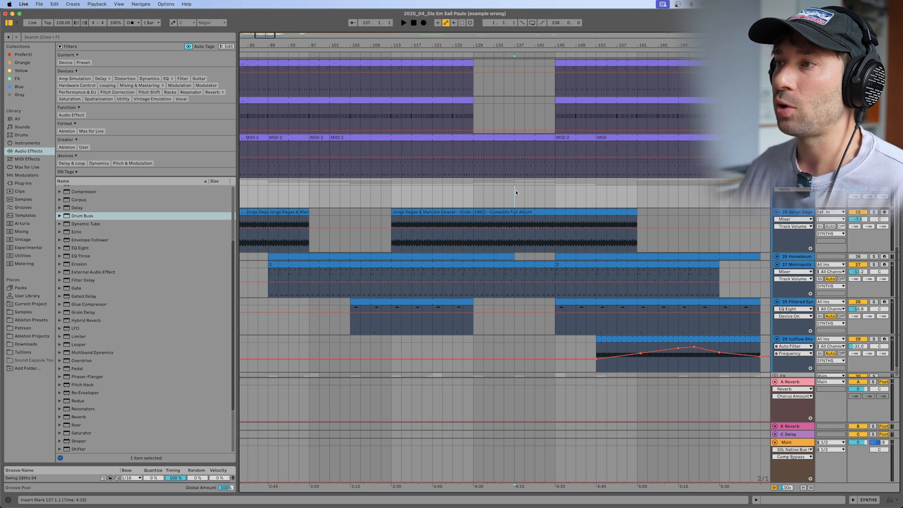
Trim the União album sample clip on track 25 so it ends at bar 145, and play the change from bar 141
{"action": "left_click", "coordinate": [558, 212]}
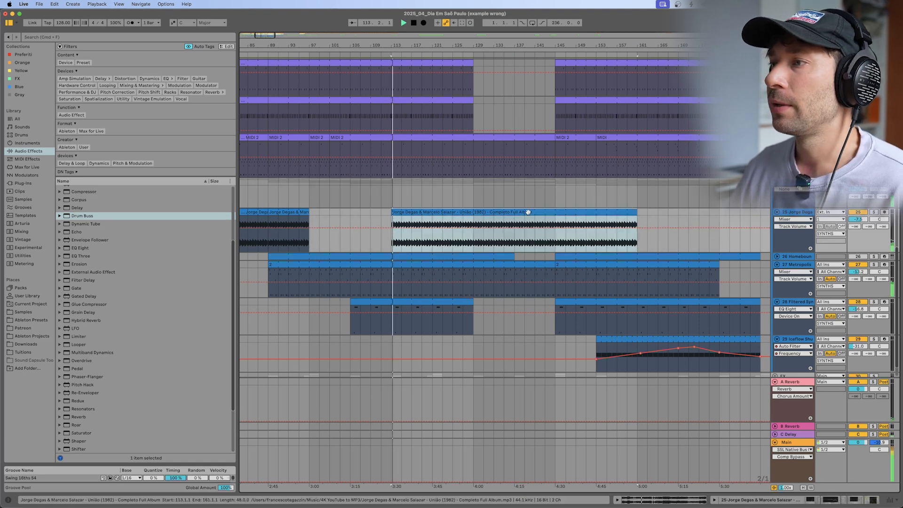
{"action": "left_click", "coordinate": [518, 229]}
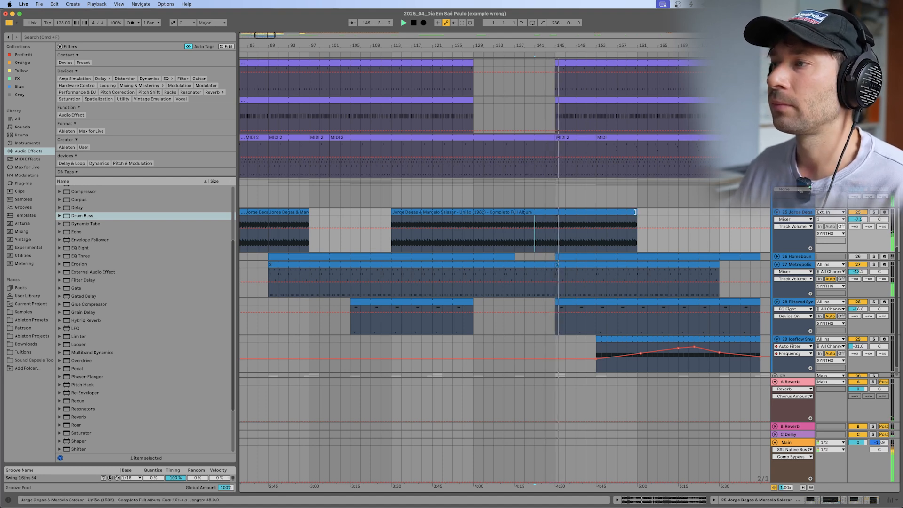
{"action": "left_click_drag", "start_coordinate": [634, 211], "coordinate": [548, 206]}
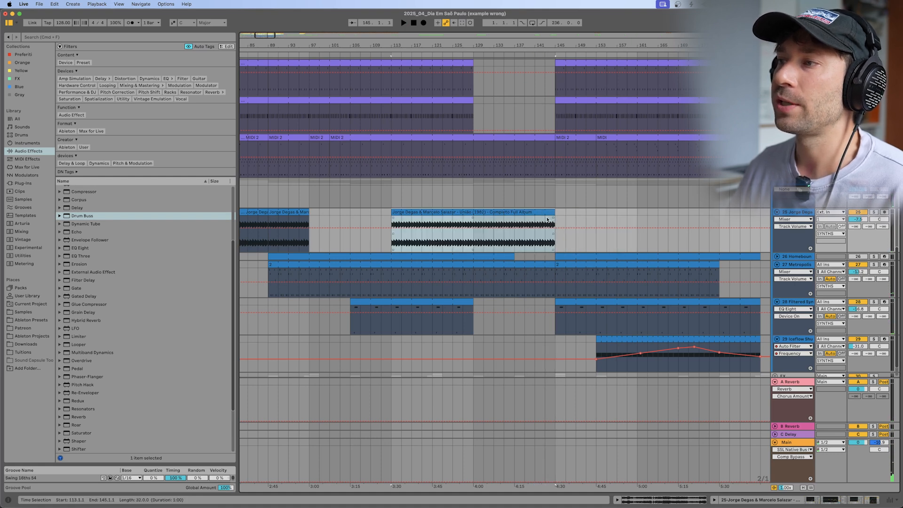
{"action": "left_click", "coordinate": [535, 219]}
{"action": "key", "text": "space"}
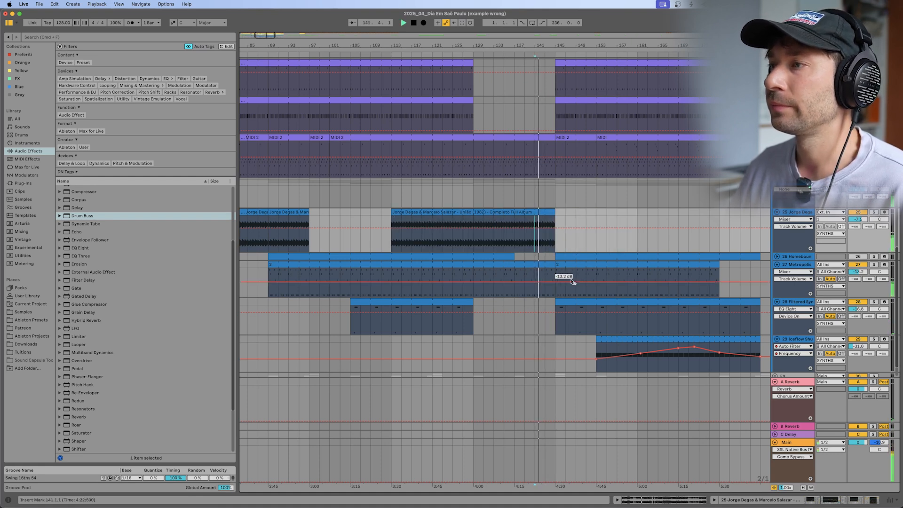
{"action": "scroll", "coordinate": [544, 271], "scroll_direction": "up", "scroll_amount": 1}
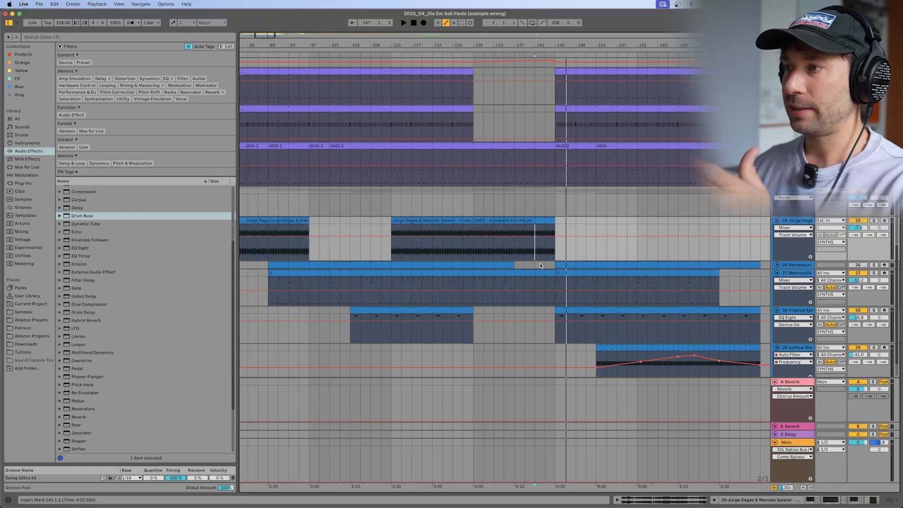
{"action": "left_click_drag", "start_coordinate": [557, 226], "coordinate": [525, 224]}
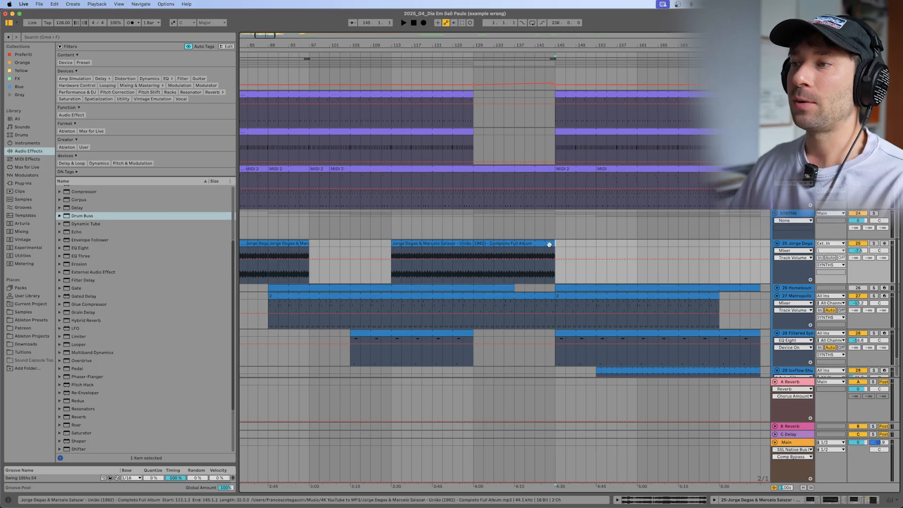
{"action": "left_click", "coordinate": [527, 251]}
{"action": "left_click_drag", "start_coordinate": [515, 253], "coordinate": [591, 248]}
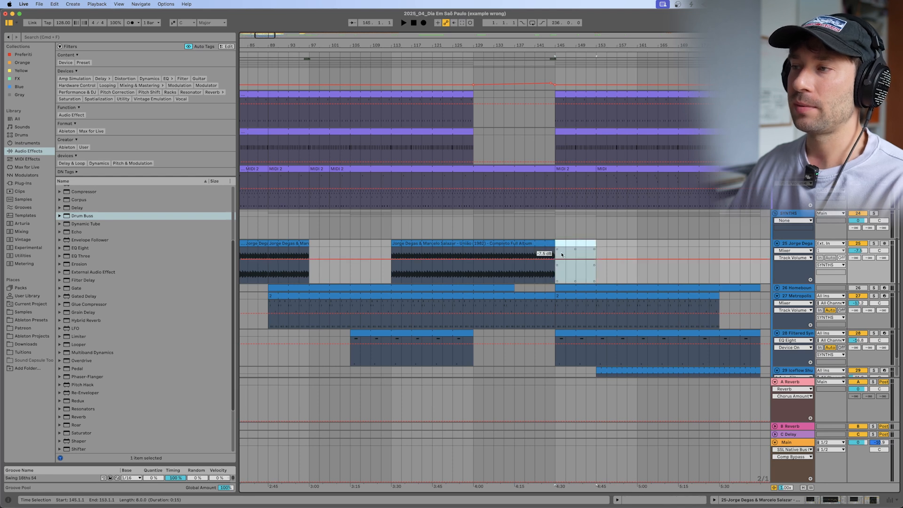
{"action": "scroll", "coordinate": [562, 255], "scroll_direction": "up", "scroll_amount": 3}
{"action": "left_click_drag", "start_coordinate": [557, 291], "coordinate": [590, 282]}
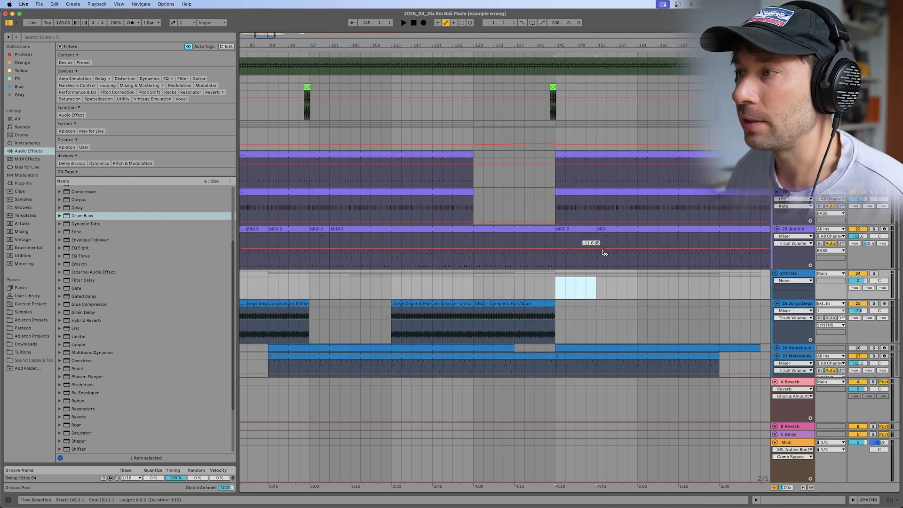
Listen to the Hats-8 track approaching bar 145 and trim its first Hat 8 Sequence clip to end at bar 137
{"action": "scroll", "coordinate": [546, 232], "scroll_direction": "up", "scroll_amount": 10}
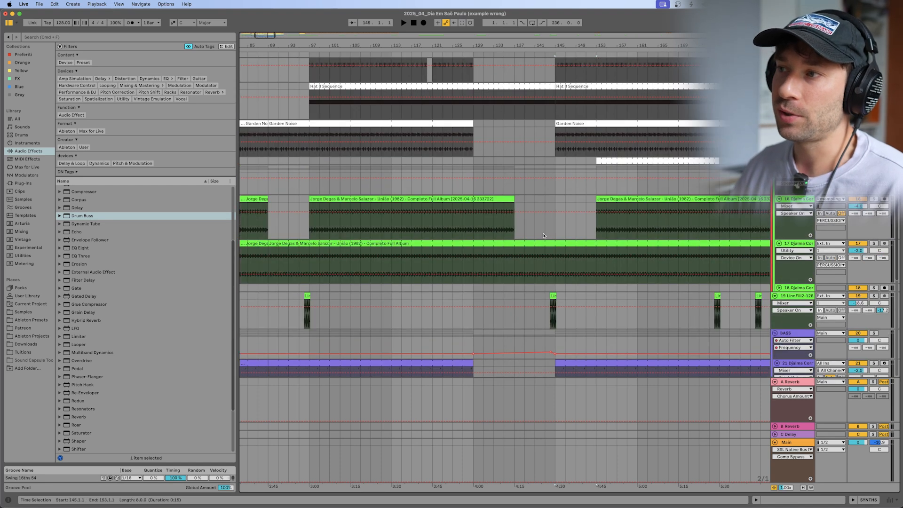
{"action": "scroll", "coordinate": [553, 248], "scroll_direction": "up", "scroll_amount": 1}
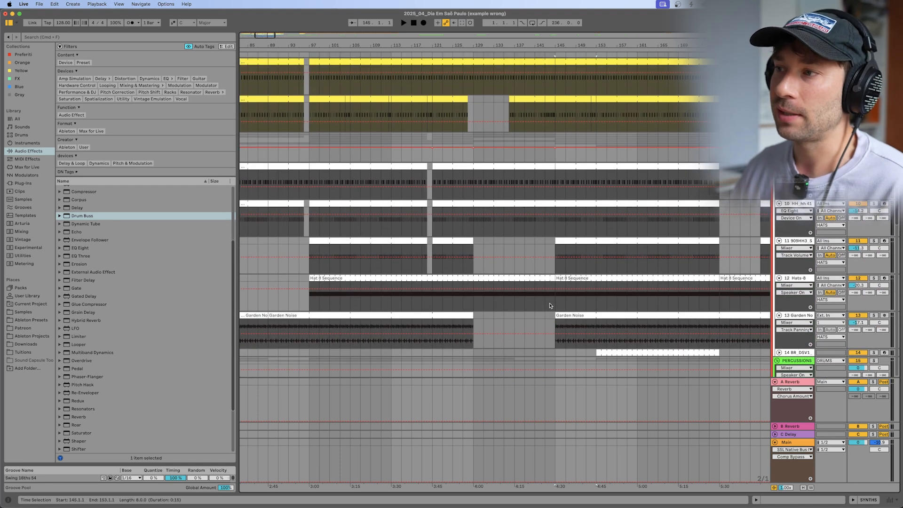
{"action": "left_click", "coordinate": [540, 279]}
{"action": "left_click", "coordinate": [515, 302]}
{"action": "key", "text": "space"}
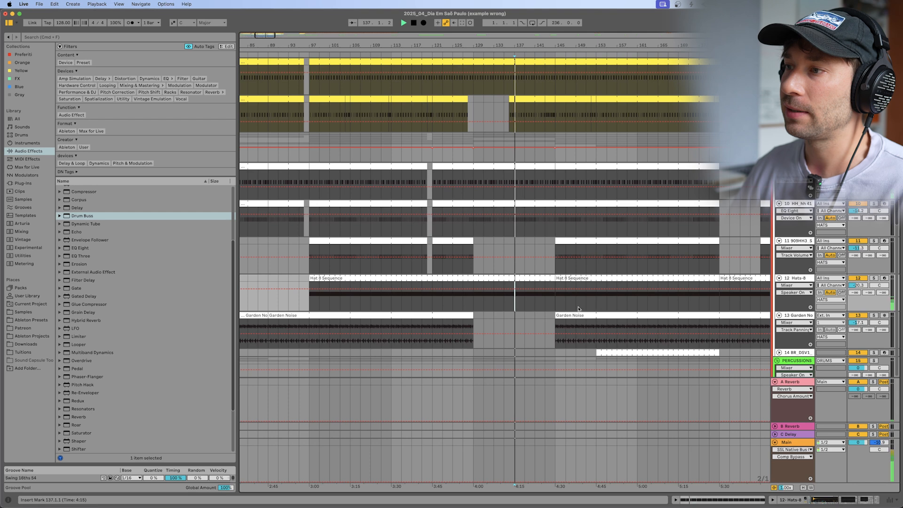
{"action": "left_click", "coordinate": [542, 296]}
{"action": "key", "text": "space"}
{"action": "key", "text": "space"}
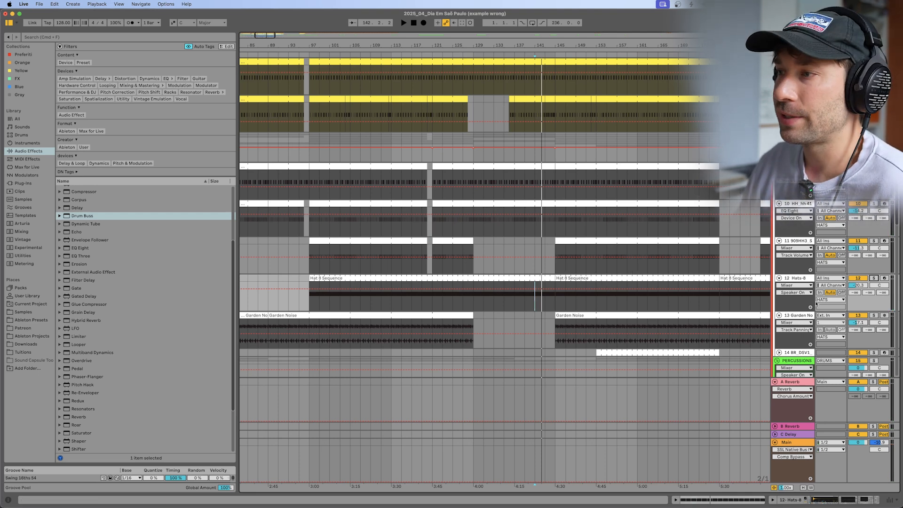
{"action": "key", "text": "space"}
{"action": "key", "text": "space"}
{"action": "left_click_drag", "start_coordinate": [553, 277], "coordinate": [513, 278]}
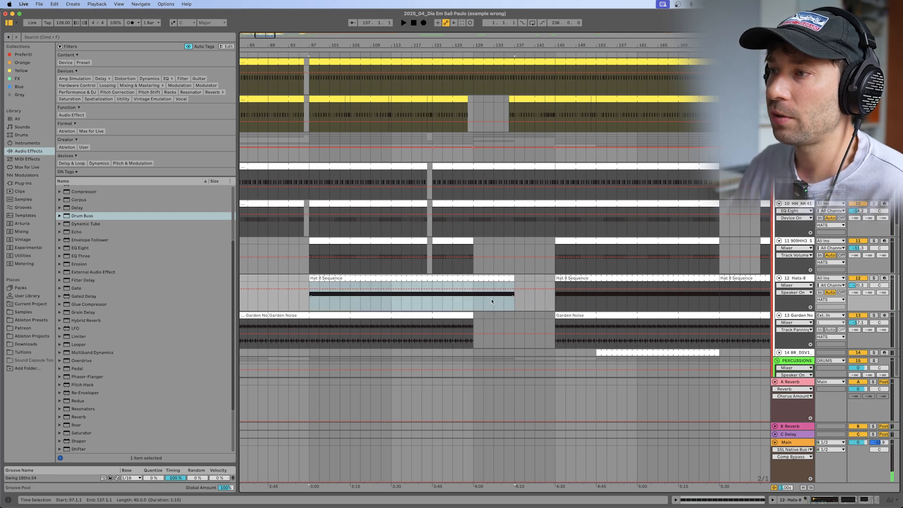
Trim the first Hat 8 Sequence clip to end at bar 129 and play the transition from bar 127
{"action": "left_click", "coordinate": [472, 304]}
{"action": "key", "text": "space"}
{"action": "left_click", "coordinate": [461, 304]}
{"action": "key", "text": "space"}
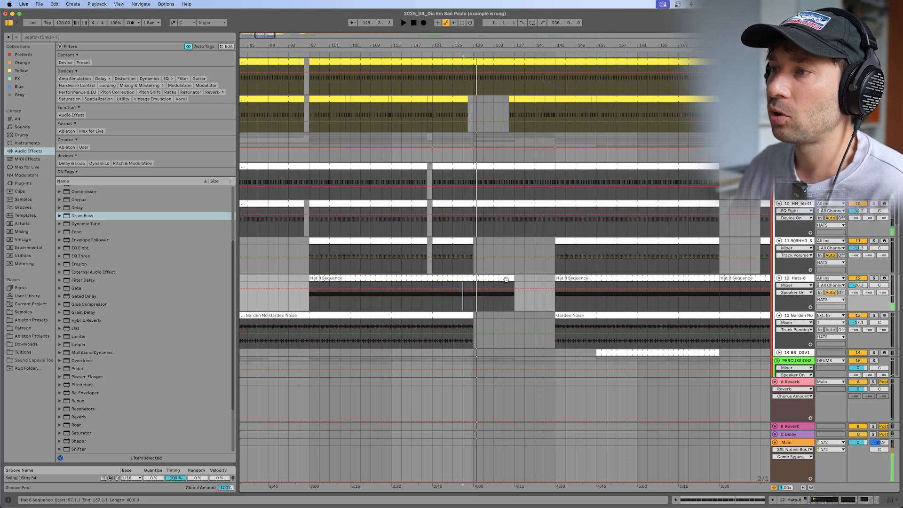
{"action": "left_click_drag", "start_coordinate": [509, 278], "coordinate": [471, 279]}
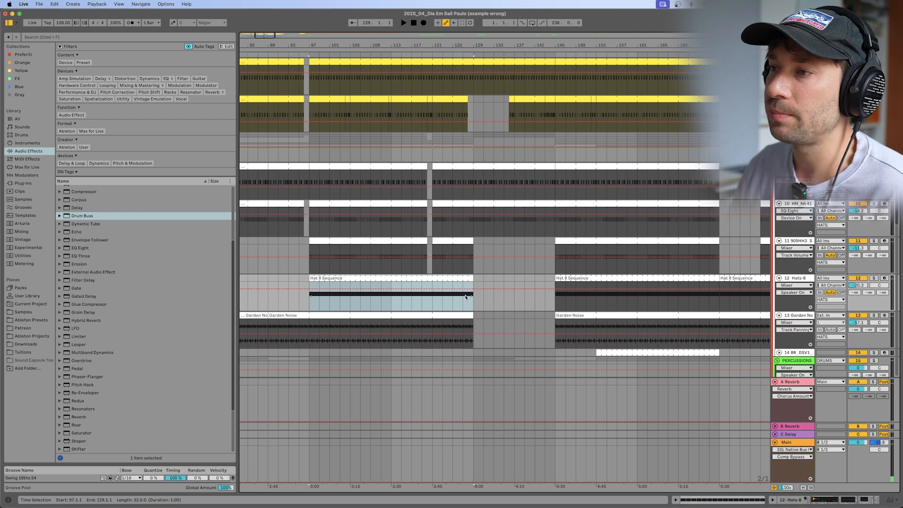
{"action": "left_click", "coordinate": [464, 298]}
{"action": "key", "text": "space"}
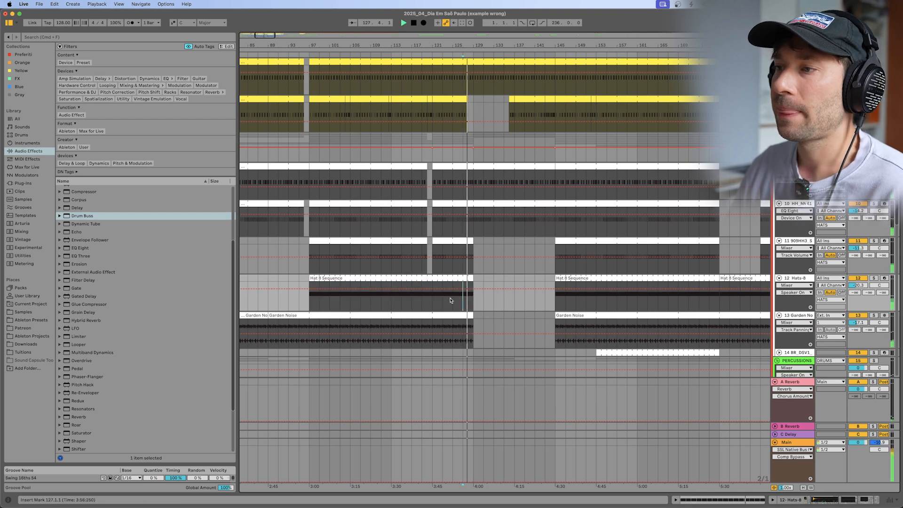
Audition the hat tracks and remove the track 10 hi-hat clip between bars 137 and 145, playing the result from bar 135
{"action": "scroll", "coordinate": [448, 302], "scroll_direction": "up", "scroll_amount": 3}
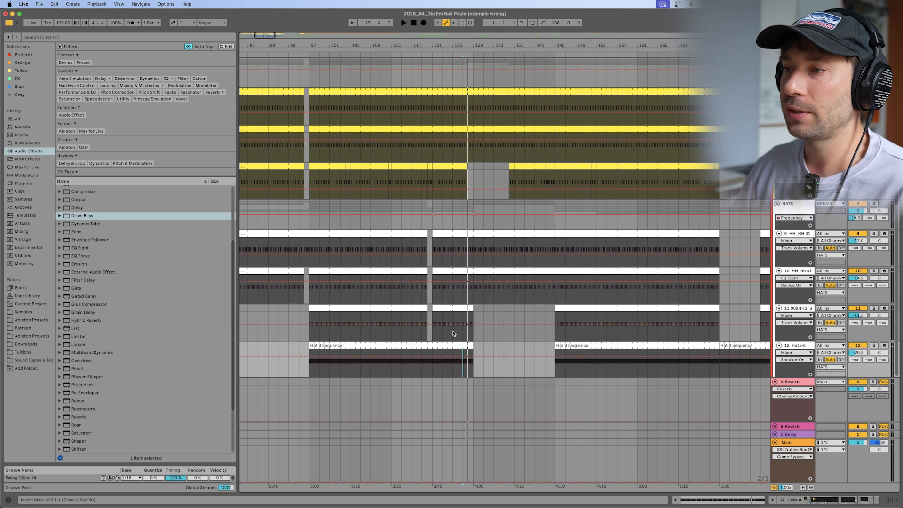
{"action": "left_click", "coordinate": [453, 333]}
{"action": "scroll", "coordinate": [459, 305], "scroll_direction": "down", "scroll_amount": 5}
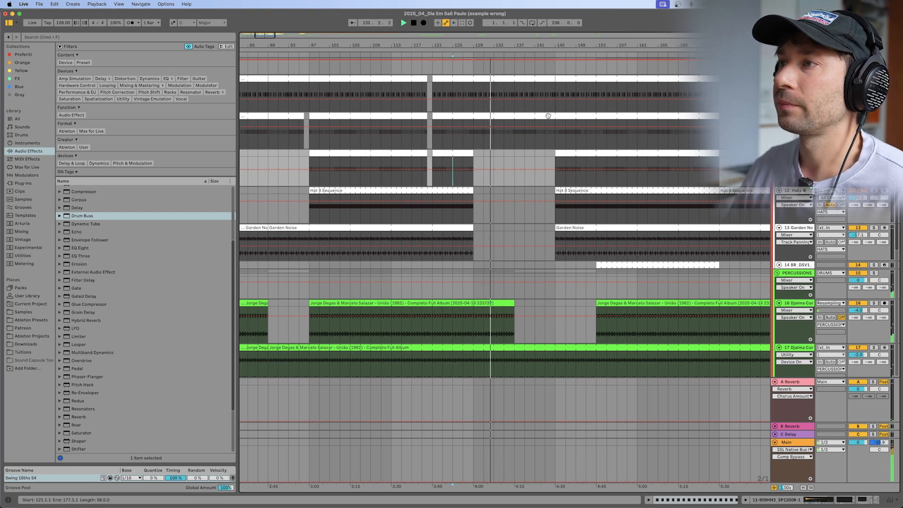
{"action": "left_click", "coordinate": [556, 143]}
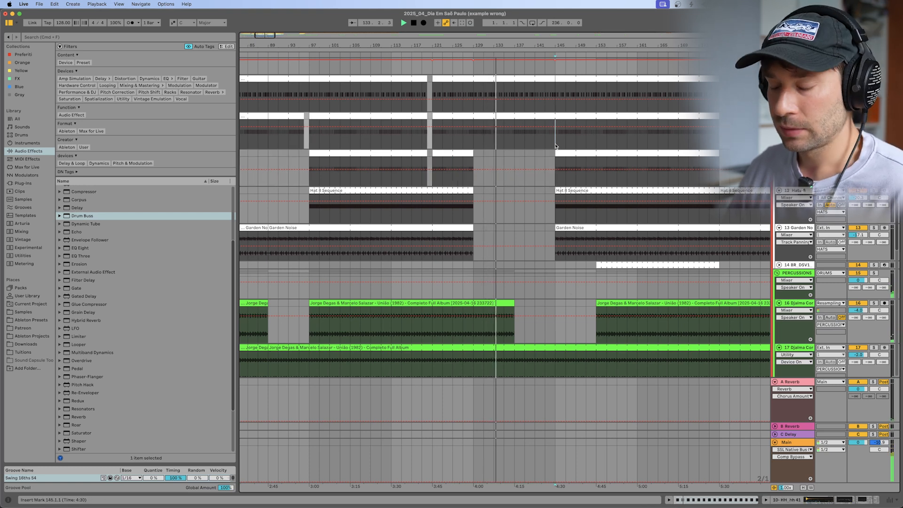
{"action": "key", "text": "space"}
{"action": "left_click", "coordinate": [516, 140]}
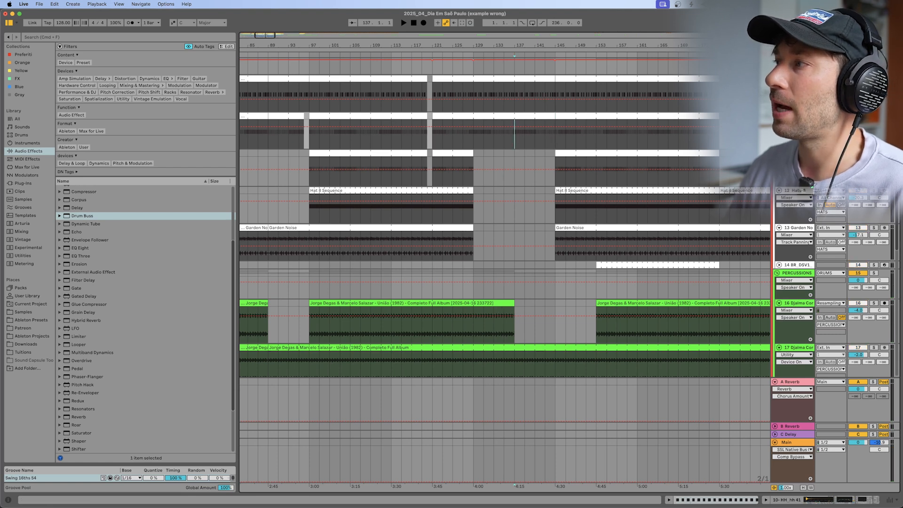
{"action": "key", "text": "space"}
{"action": "key", "text": "space"}
{"action": "left_click_drag", "start_coordinate": [554, 116], "coordinate": [514, 115]}
{"action": "left_click", "coordinate": [506, 136]}
{"action": "key", "text": "space"}
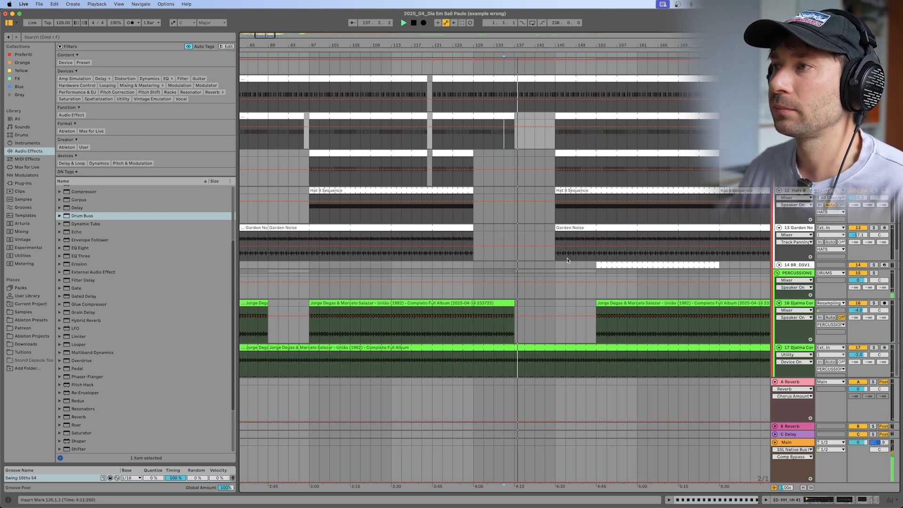
Listen through the breakdown up to bar 145 while examining the drum, hat and percussion tracks
{"action": "scroll", "coordinate": [524, 292], "scroll_direction": "up", "scroll_amount": 3}
{"action": "scroll", "coordinate": [528, 300], "scroll_direction": "up", "scroll_amount": 2}
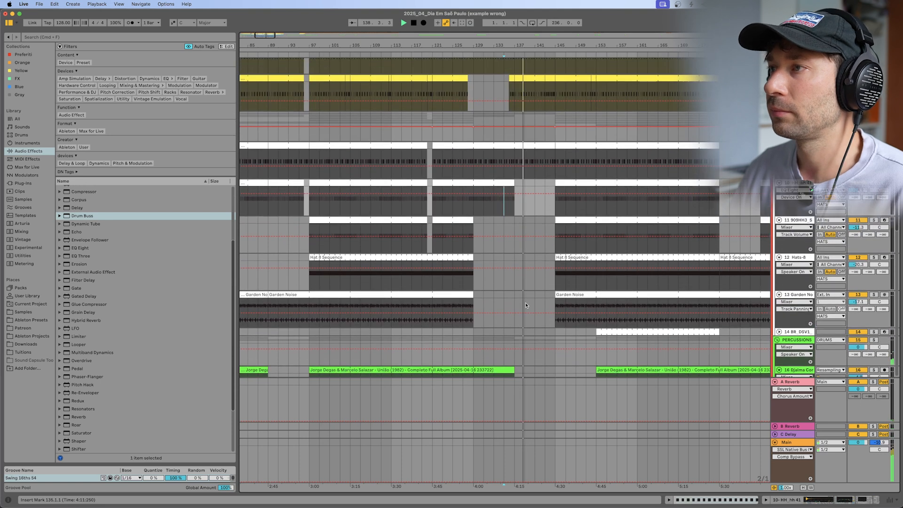
{"action": "scroll", "coordinate": [527, 304], "scroll_direction": "up", "scroll_amount": 2}
{"action": "scroll", "coordinate": [526, 305], "scroll_direction": "down", "scroll_amount": 6}
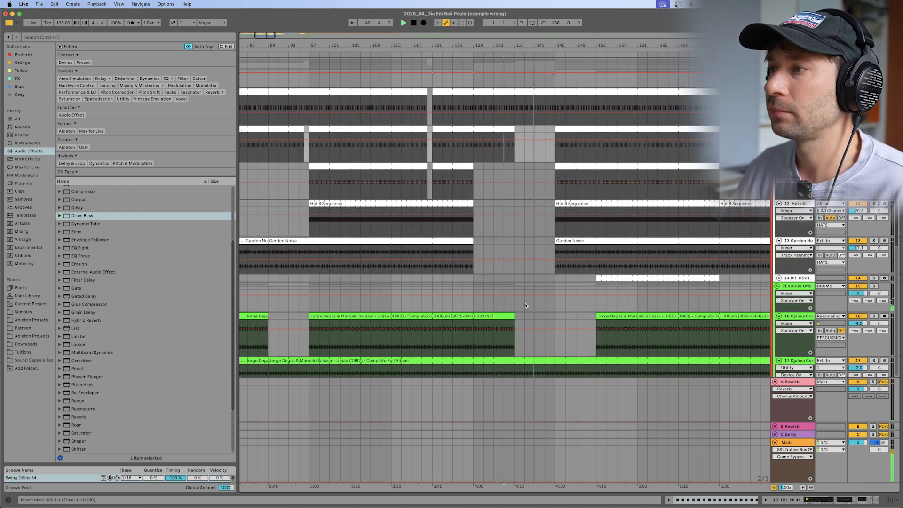
{"action": "scroll", "coordinate": [525, 305], "scroll_direction": "up", "scroll_amount": 4}
{"action": "scroll", "coordinate": [526, 304], "scroll_direction": "up", "scroll_amount": 1}
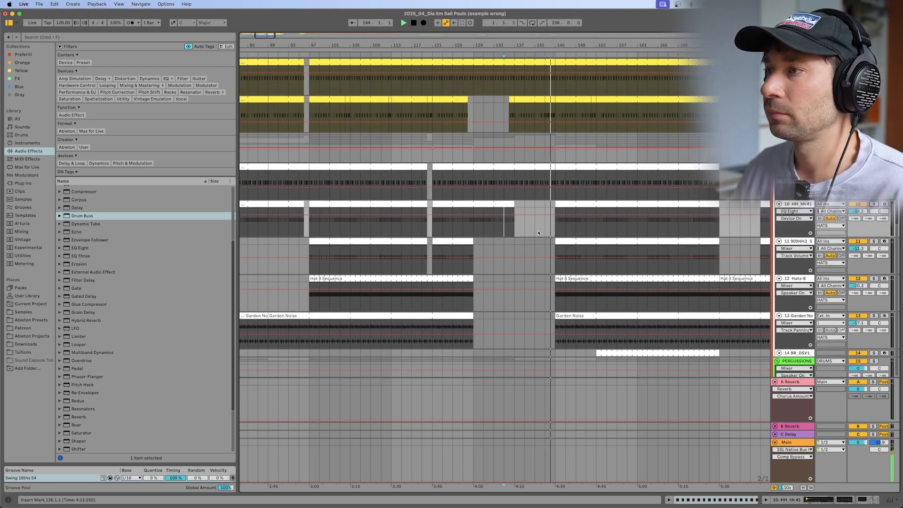
{"action": "scroll", "coordinate": [541, 244], "scroll_direction": "up", "scroll_amount": 2}
{"action": "scroll", "coordinate": [545, 252], "scroll_direction": "down", "scroll_amount": 1}
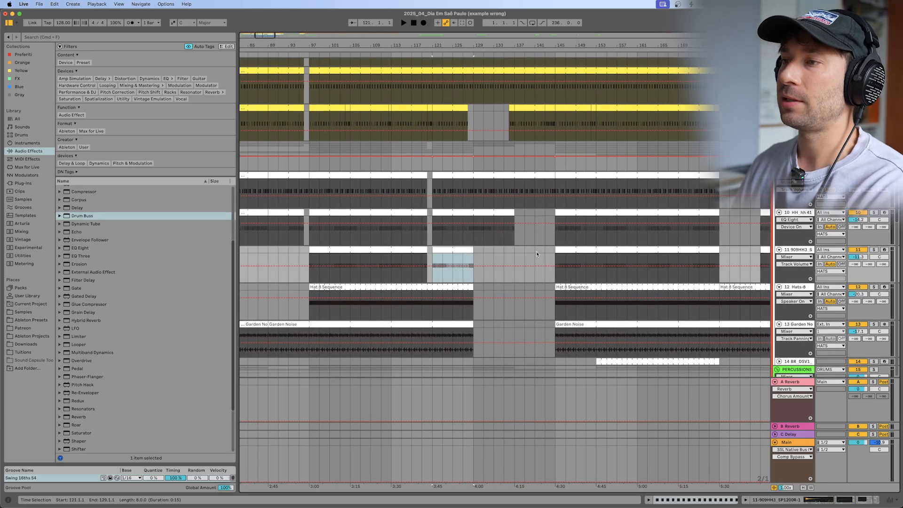
Play from bar 145 with the 909 hat on track 11 soloed, and switch the solo to the track 10 hi-hat
{"action": "left_click", "coordinate": [563, 250]}
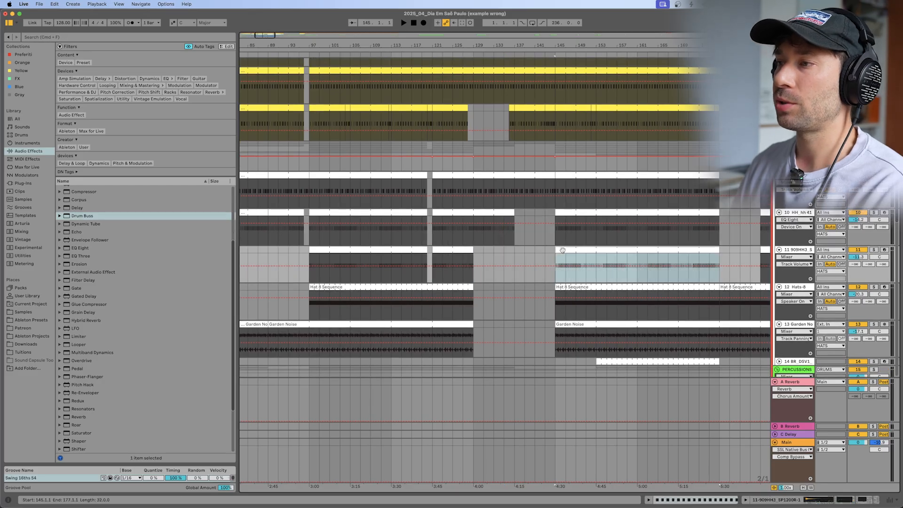
{"action": "left_click", "coordinate": [874, 250]}
{"action": "key", "text": "space"}
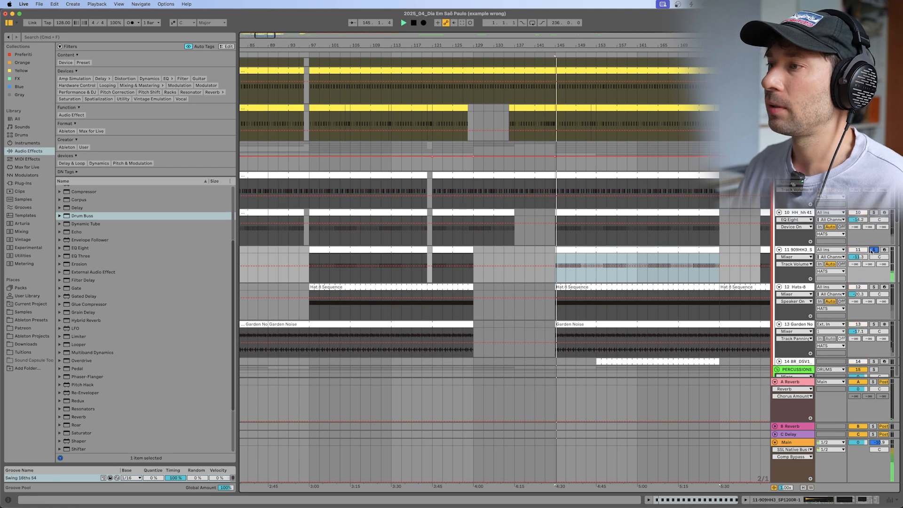
{"action": "left_click", "coordinate": [874, 212]}
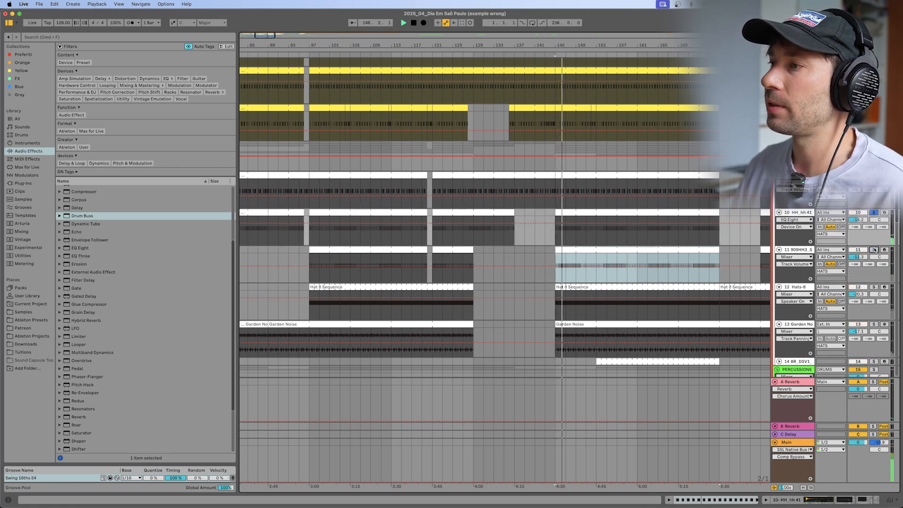
Extend the track 10 hi-hat clip back to bar 145 to close the gap, and play from bar 137
{"action": "left_click_drag", "start_coordinate": [515, 213], "coordinate": [555, 214]}
{"action": "left_click", "coordinate": [515, 236]}
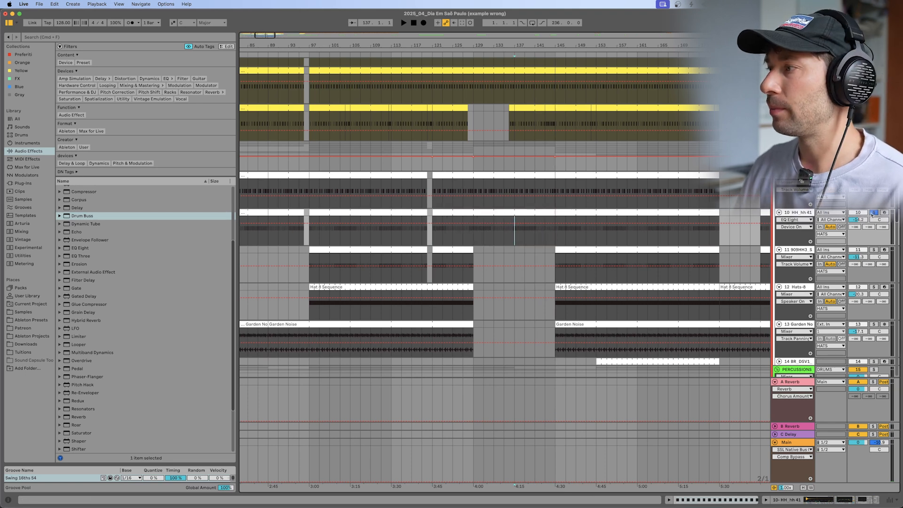
{"action": "key", "text": "space"}
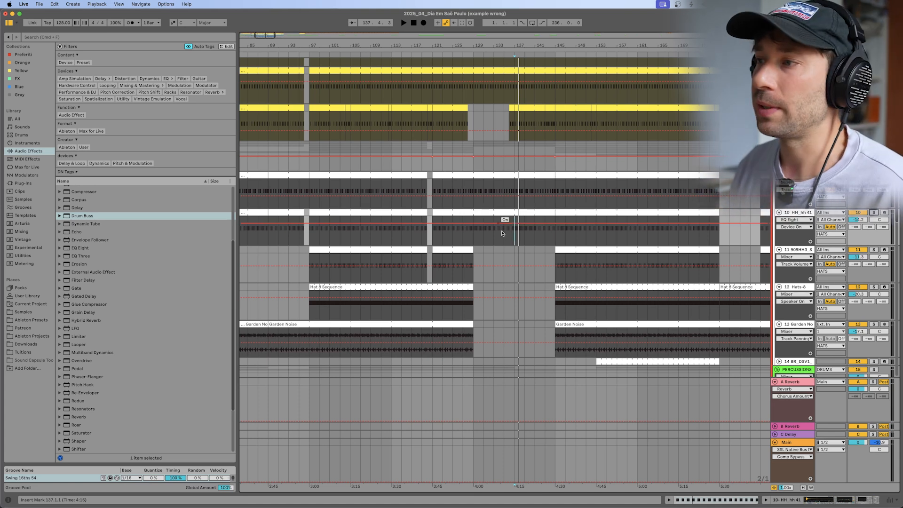
Solo the Jun-6 V bass track and play it from bar 141
{"action": "scroll", "coordinate": [502, 233], "scroll_direction": "down", "scroll_amount": 15}
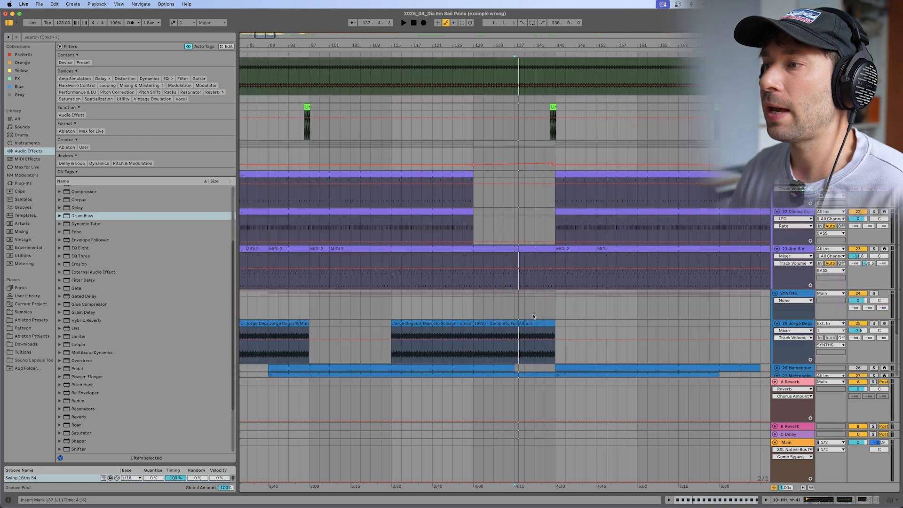
{"action": "scroll", "coordinate": [533, 313], "scroll_direction": "down", "scroll_amount": 3}
{"action": "left_click", "coordinate": [507, 196]}
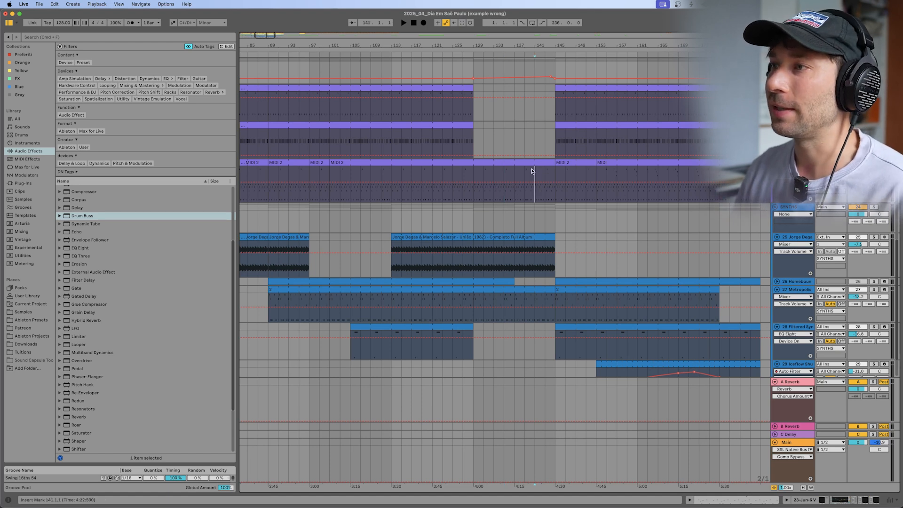
{"action": "key", "text": "space"}
Show the BASS group's device chain and play the unsoloed mix from bar 141
{"action": "scroll", "coordinate": [516, 186], "scroll_direction": "up", "scroll_amount": 3}
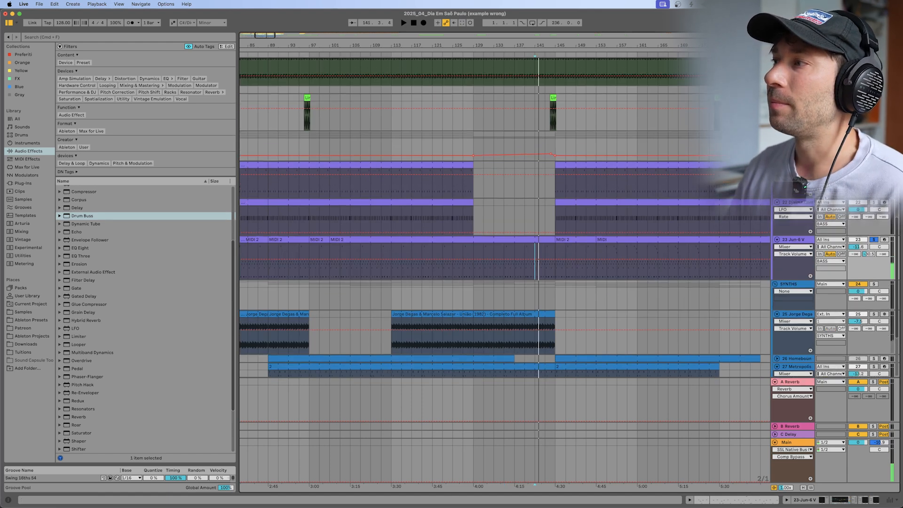
{"action": "left_click", "coordinate": [795, 135]}
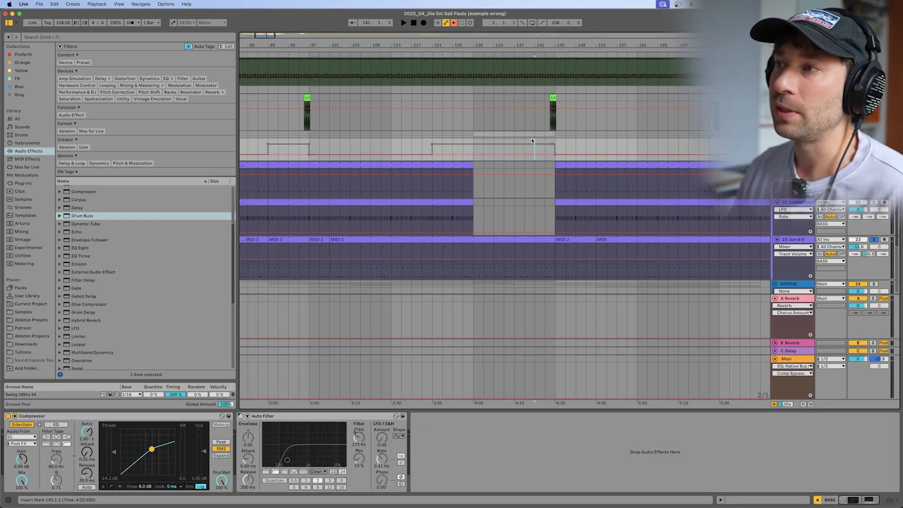
{"action": "key", "text": "space"}
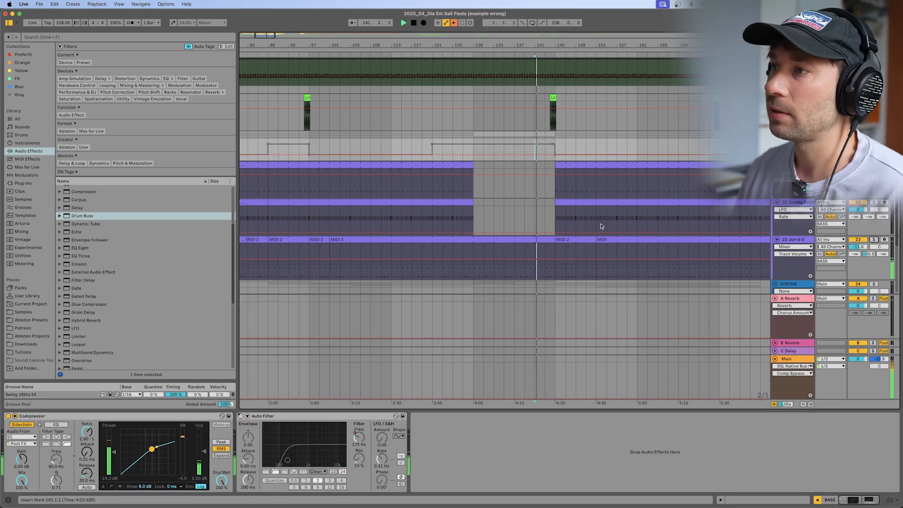
Play the unsoloed mix from bar 141 on the Jun-6 V bass track
{"action": "scroll", "coordinate": [601, 226], "scroll_direction": "down", "scroll_amount": 2}
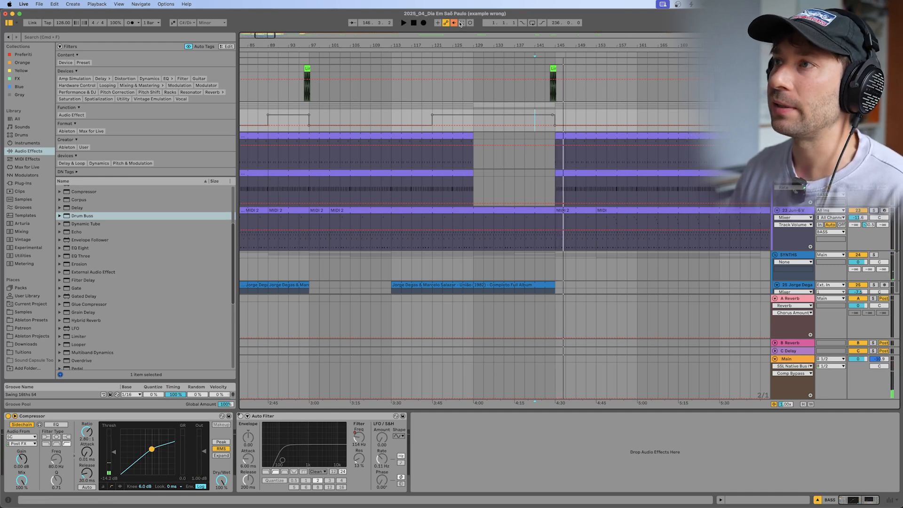
{"action": "key", "text": "space"}
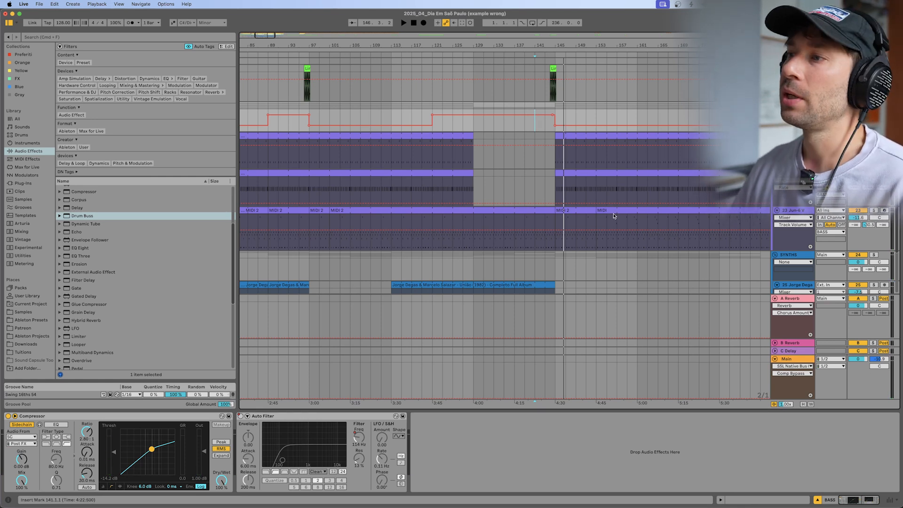
{"action": "left_click", "coordinate": [533, 221]}
{"action": "key", "text": "space"}
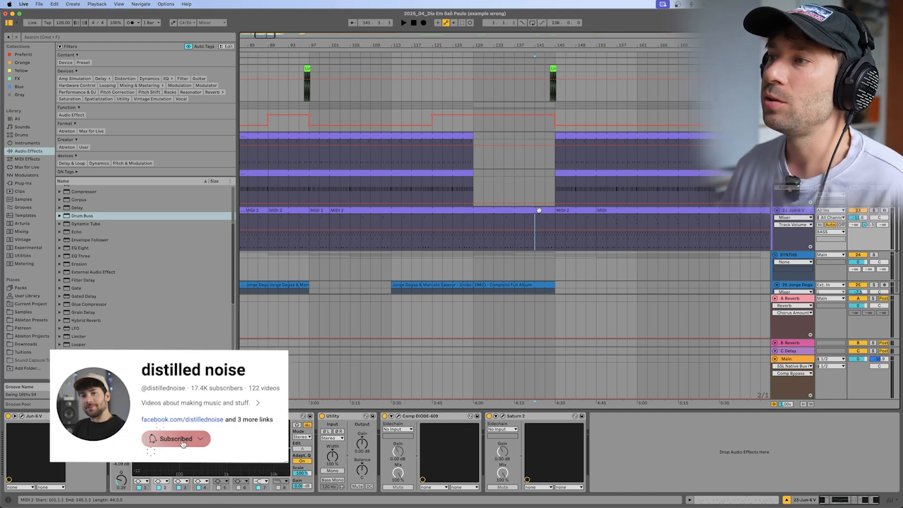
Try shortening the Jun-6 V bass clip to bar 137, and restore its end to bar 145
{"action": "left_click", "coordinate": [516, 219]}
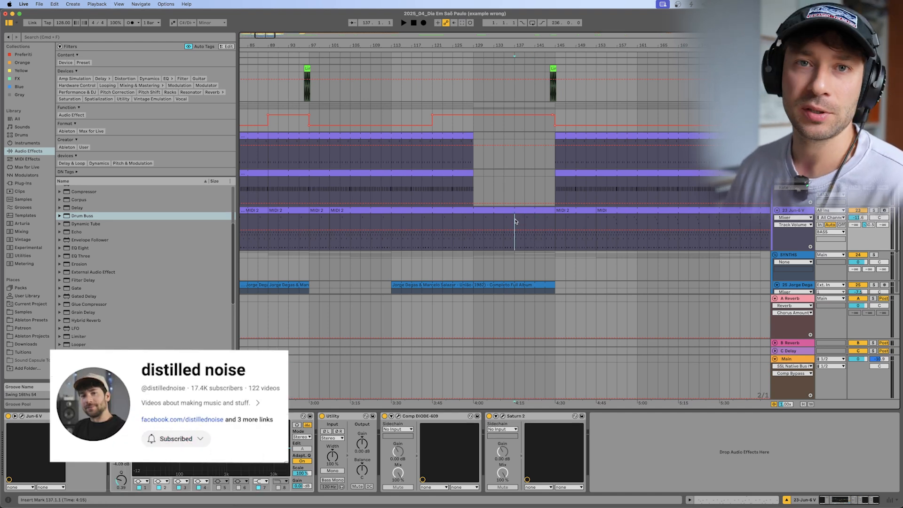
{"action": "left_click", "coordinate": [510, 212]}
{"action": "left_click_drag", "start_coordinate": [509, 212], "coordinate": [551, 211]}
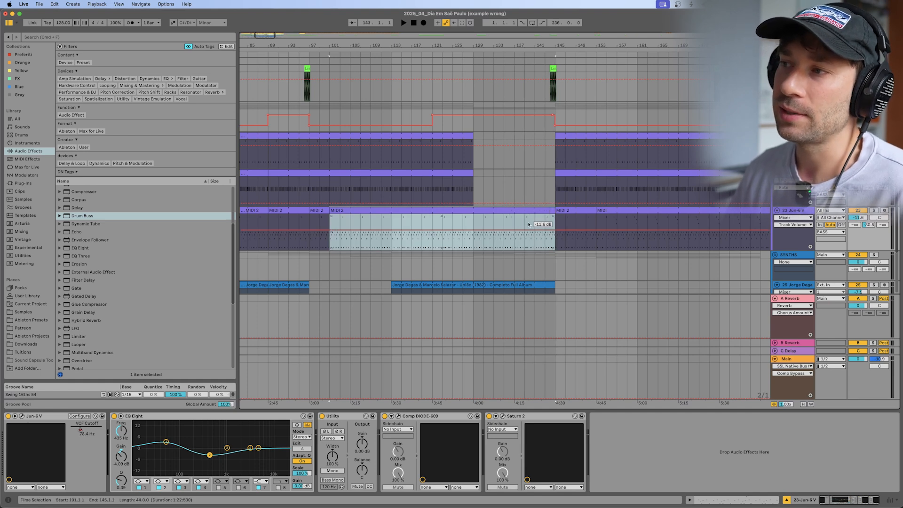
{"action": "left_click", "coordinate": [535, 219]}
Shorten the Metropolis Bells clip before the drop on track 27 so it ends at bar 137
{"action": "scroll", "coordinate": [581, 243], "scroll_direction": "down", "scroll_amount": 3}
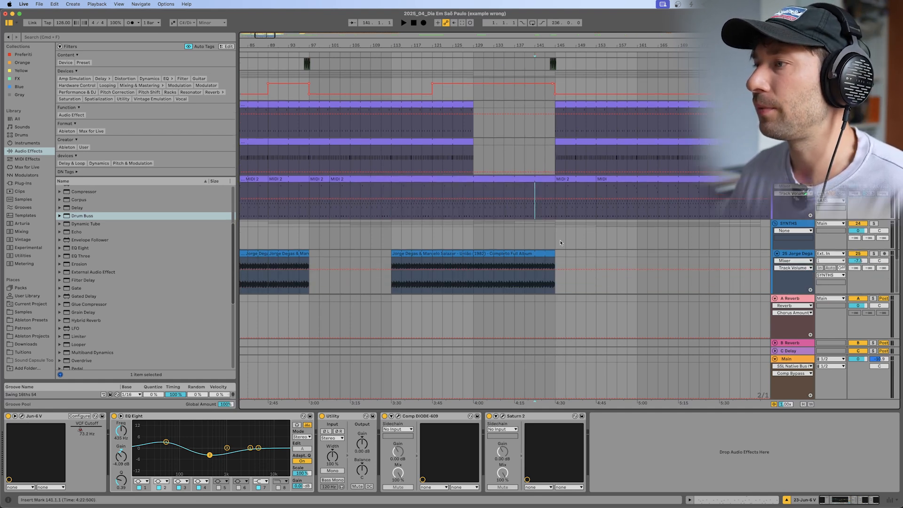
{"action": "scroll", "coordinate": [564, 225], "scroll_direction": "down", "scroll_amount": 5}
{"action": "left_click", "coordinate": [504, 207]}
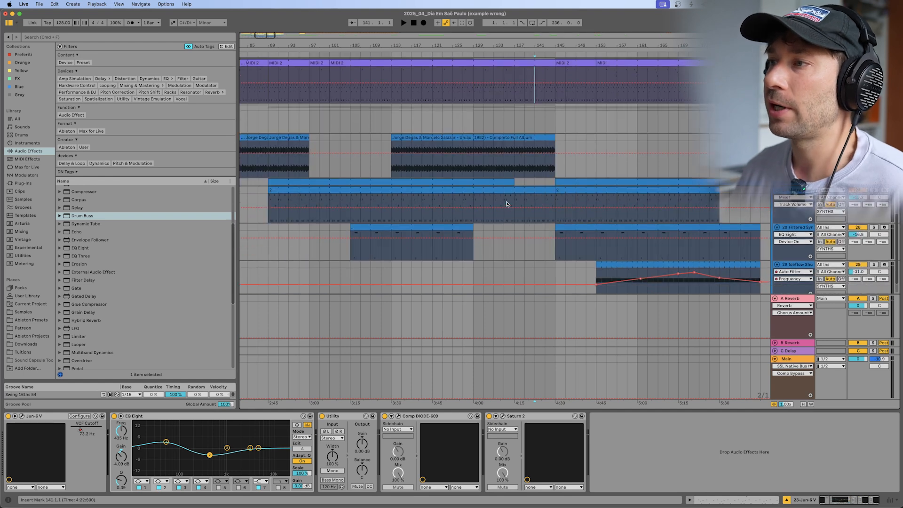
{"action": "left_click_drag", "start_coordinate": [550, 193], "coordinate": [516, 191]}
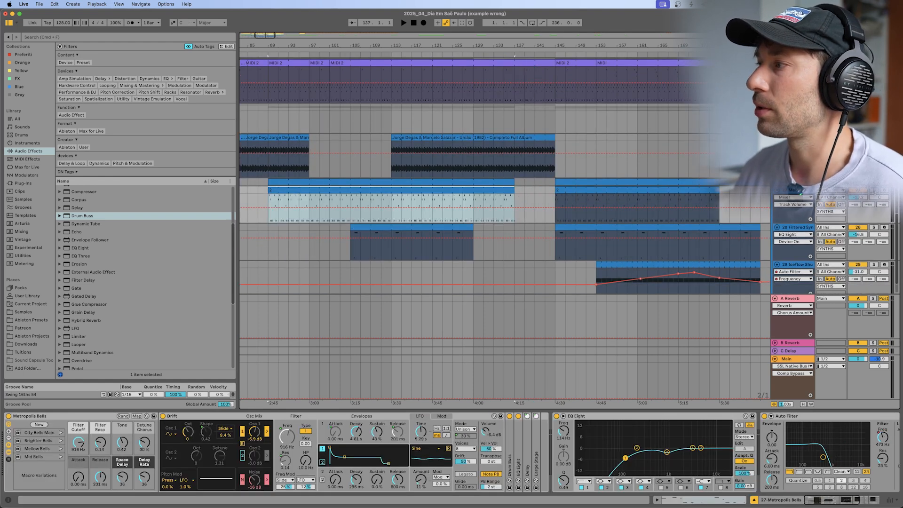
Show the Metropolis Bells Auto Filter frequency automation and play the section from bars 129 and 135
{"action": "left_click", "coordinate": [475, 199]}
{"action": "key", "text": "space"}
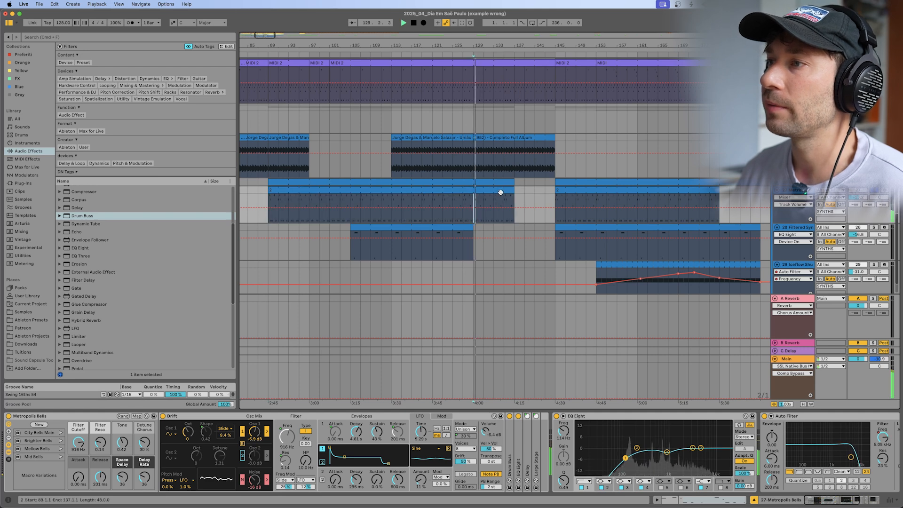
{"action": "left_click", "coordinate": [882, 438]}
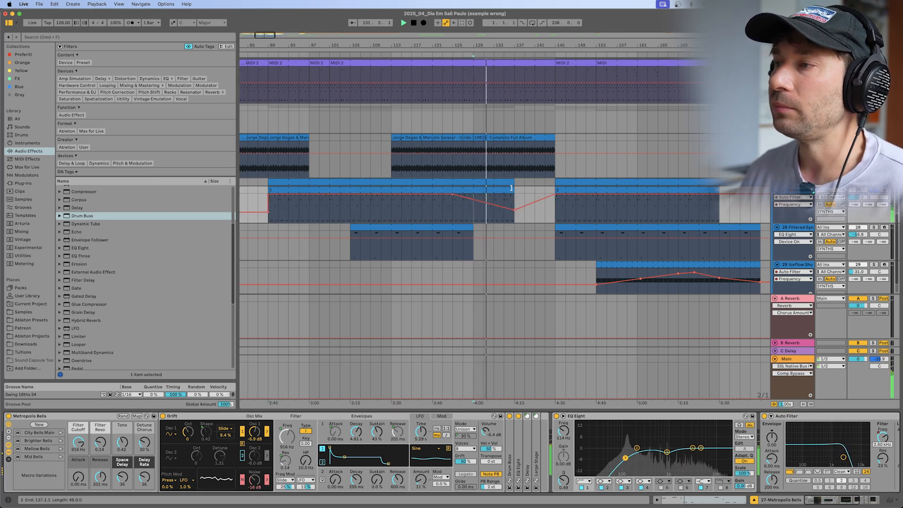
{"action": "scroll", "coordinate": [652, 442], "scroll_direction": "right", "scroll_amount": 10}
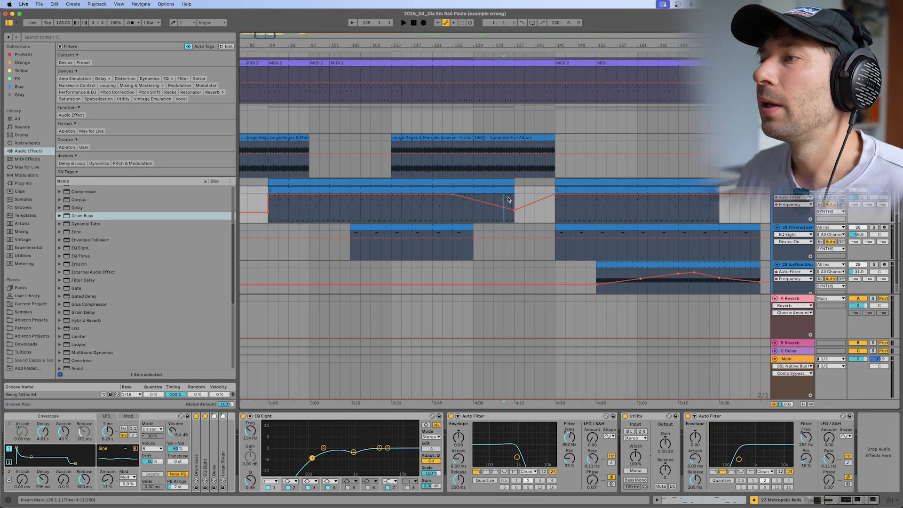
{"action": "key", "text": "space"}
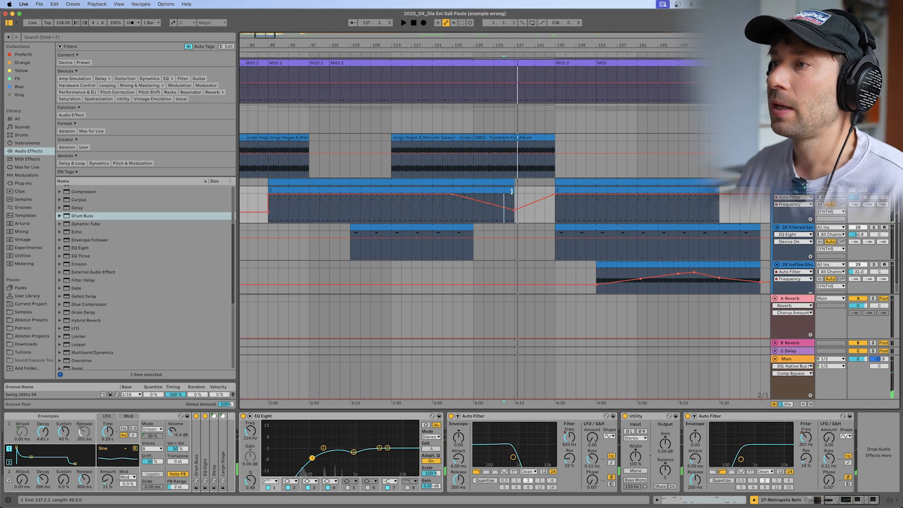
Try the Metropolis Bells clip extended to bar 145 in playback, and trim its end back to bar 137
{"action": "left_click_drag", "start_coordinate": [513, 196], "coordinate": [551, 191]}
{"action": "left_click", "coordinate": [525, 207]}
{"action": "key", "text": "space"}
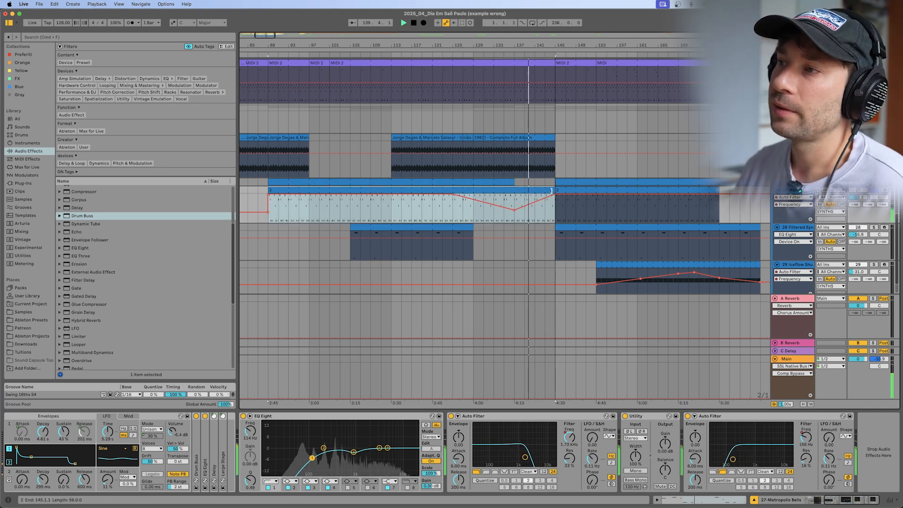
{"action": "key", "text": "space"}
{"action": "left_click", "coordinate": [505, 206]}
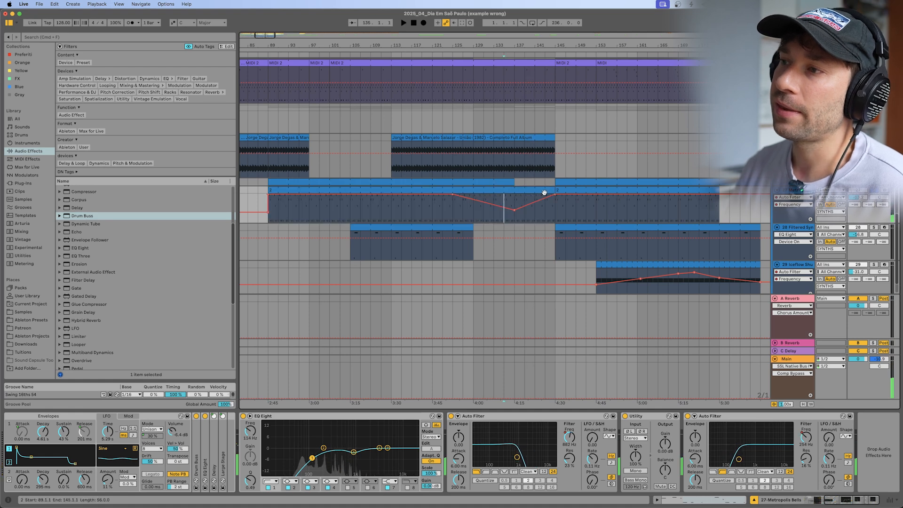
{"action": "left_click_drag", "start_coordinate": [552, 188], "coordinate": [515, 188]}
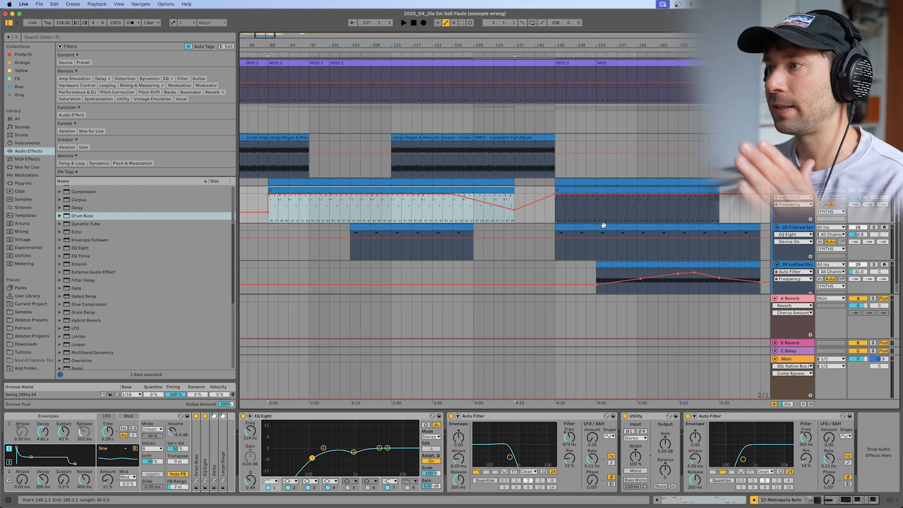
Play the shortened Metropolis Bells part from bar 135 towards the drop at bar 145
{"action": "left_click", "coordinate": [554, 212]}
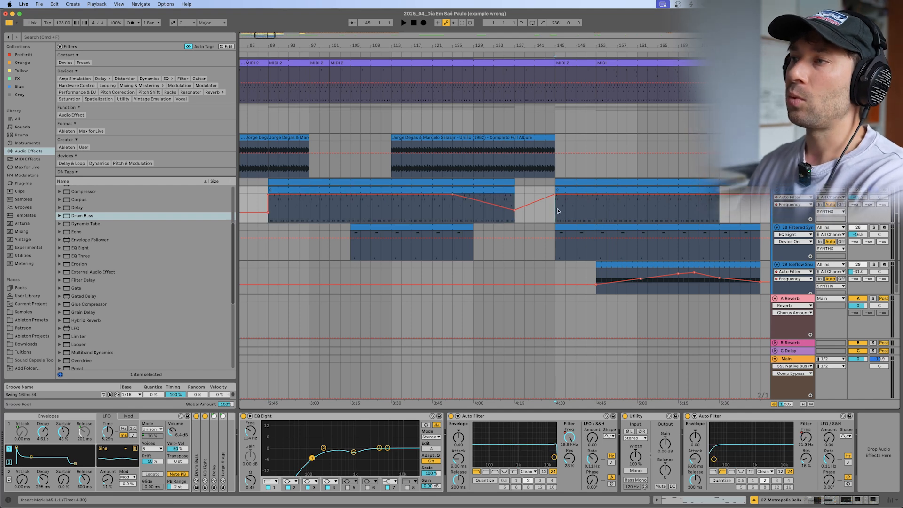
{"action": "left_click", "coordinate": [507, 197]}
{"action": "key", "text": "space"}
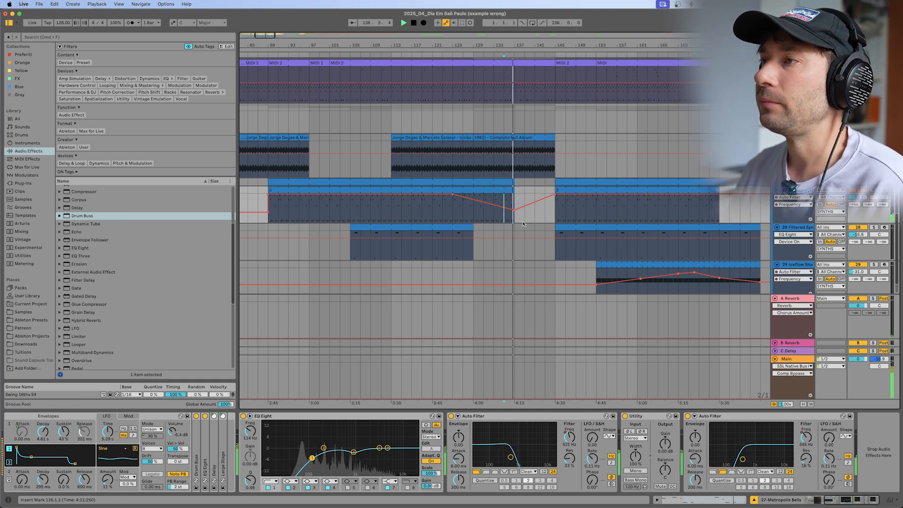
{"action": "left_click", "coordinate": [546, 207]}
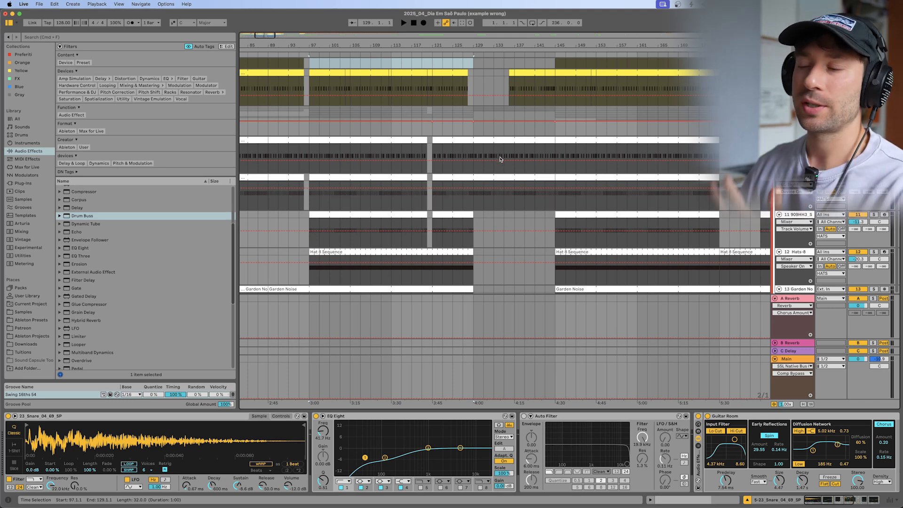
Review the clip gaps before bar 145 across the drum, bass and synth tracks, ending on the Metropolis Bells clip
{"action": "scroll", "coordinate": [518, 172], "scroll_direction": "up", "scroll_amount": 3}
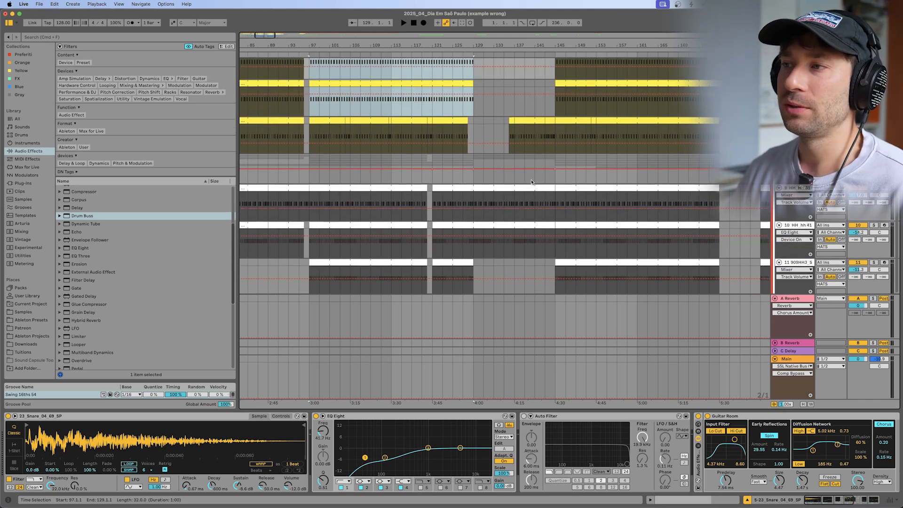
{"action": "scroll", "coordinate": [531, 186], "scroll_direction": "down", "scroll_amount": 10}
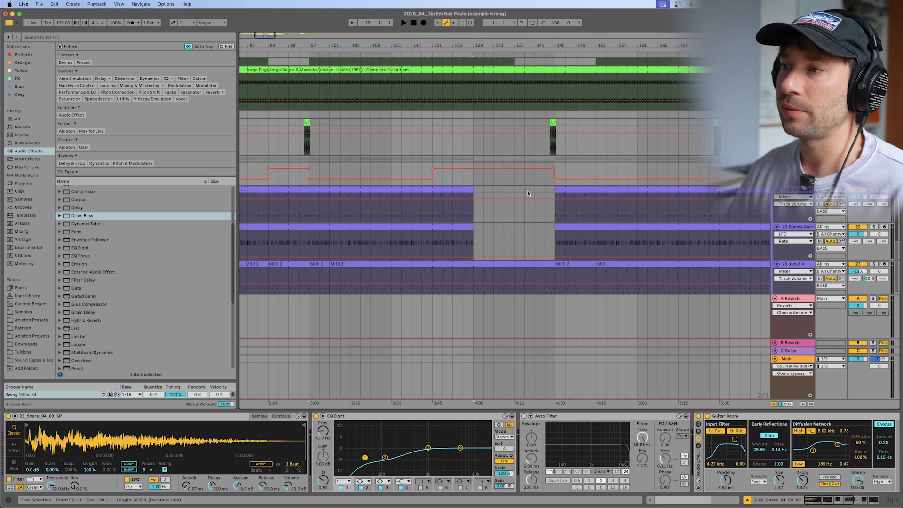
{"action": "scroll", "coordinate": [527, 193], "scroll_direction": "down", "scroll_amount": 6}
{"action": "scroll", "coordinate": [515, 191], "scroll_direction": "down", "scroll_amount": 3}
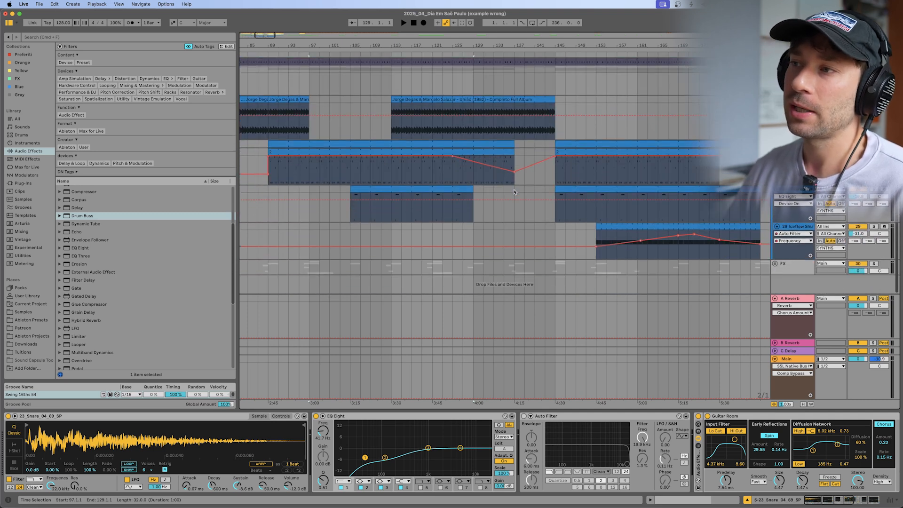
{"action": "left_click", "coordinate": [490, 152]}
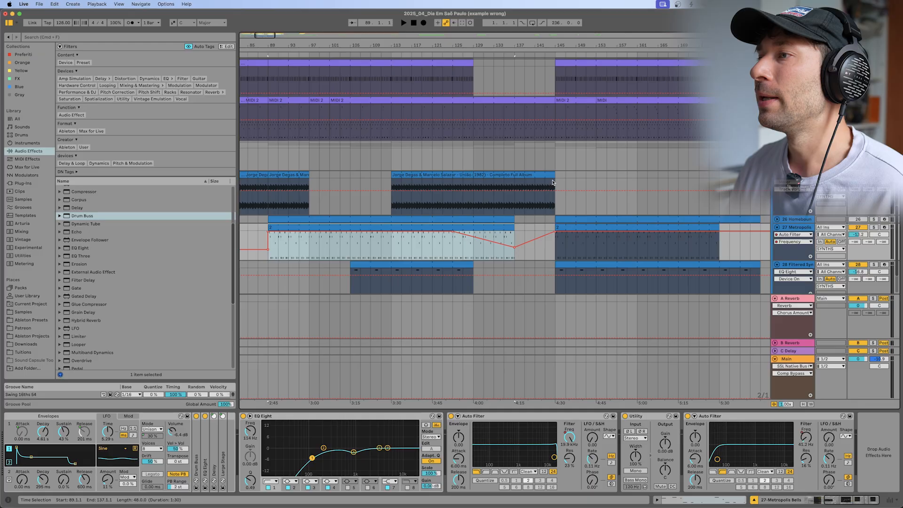
Select the Jorge Degas & Marcelo Salazar sample clip on track 25, and play the breakdown from bars 137 and 143
{"action": "left_click", "coordinate": [526, 175]}
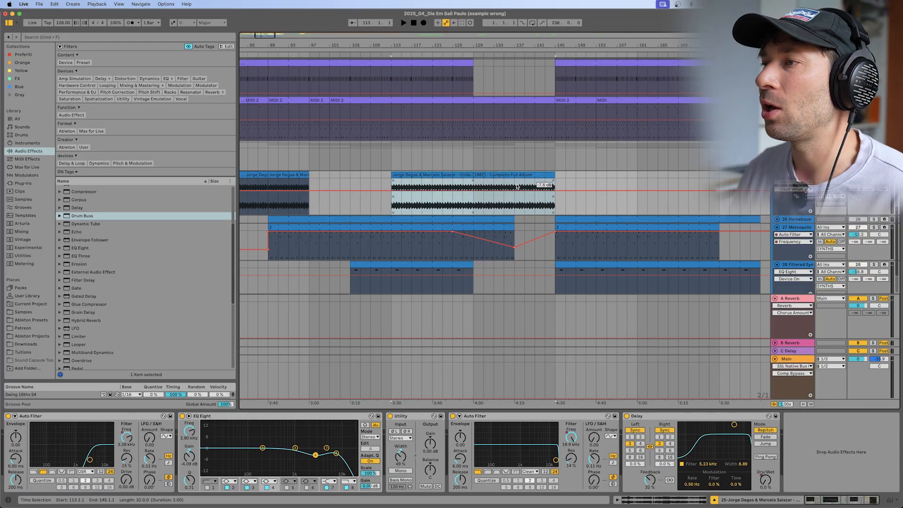
{"action": "left_click", "coordinate": [522, 160]}
{"action": "key", "text": "space"}
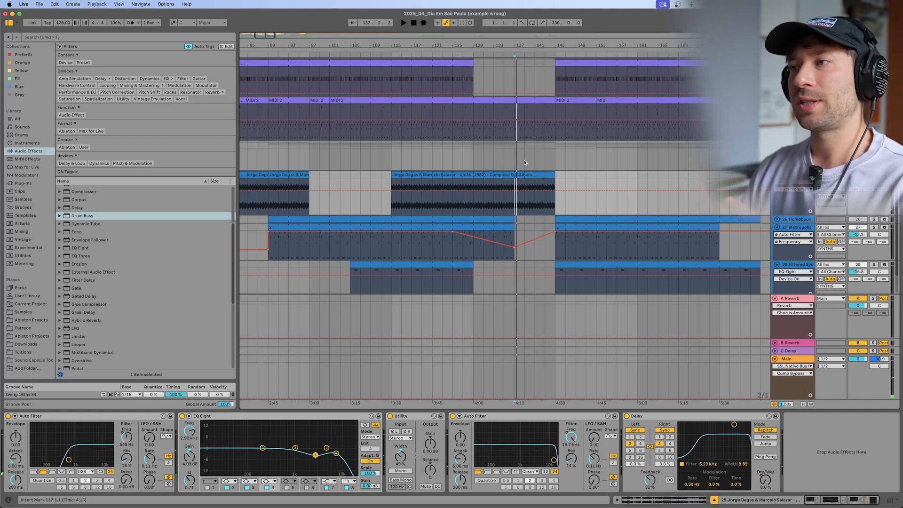
{"action": "left_click", "coordinate": [545, 187]}
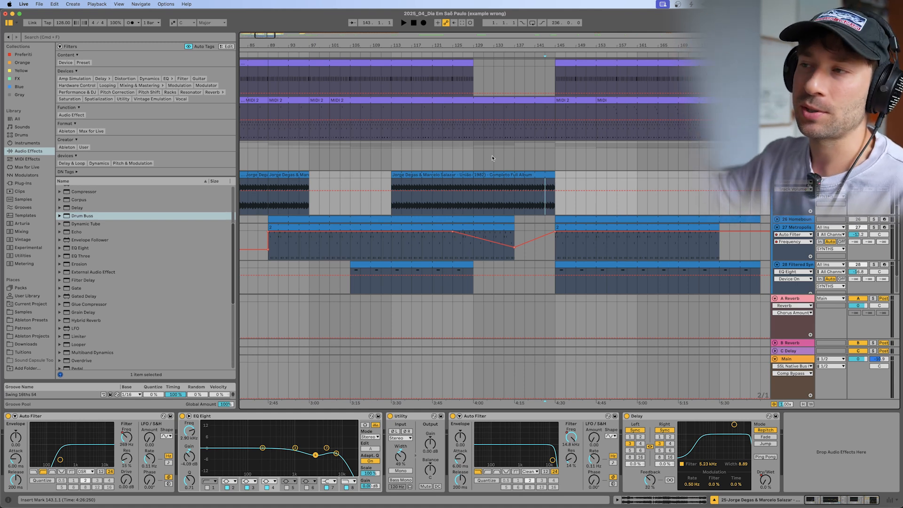
{"action": "key", "text": "space"}
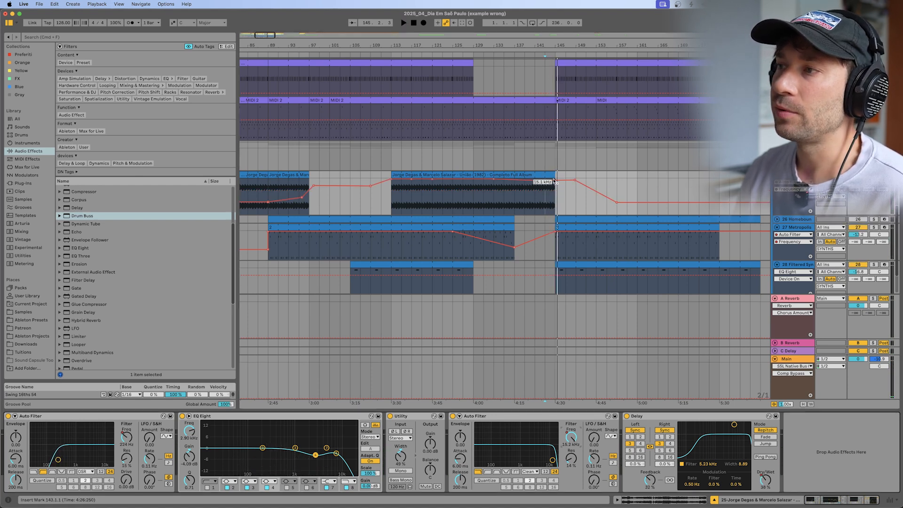
Pull the track 25 sample's Auto Filter frequency automation down at bar 145, and play it from bar 141
{"action": "left_click_drag", "start_coordinate": [554, 181], "coordinate": [555, 190]}
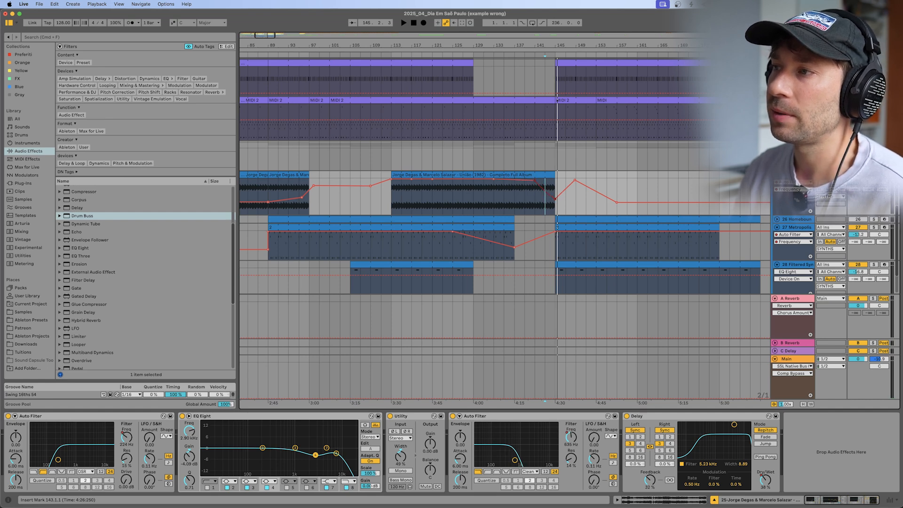
{"action": "key", "text": "space"}
{"action": "left_click", "coordinate": [537, 204]}
{"action": "key", "text": "space"}
{"action": "key", "text": "space"}
Reshape the sample's filter frequency fall between bars 141 and 145 into a more gradual curve, and play it
{"action": "left_click_drag", "start_coordinate": [538, 180], "coordinate": [539, 182]}
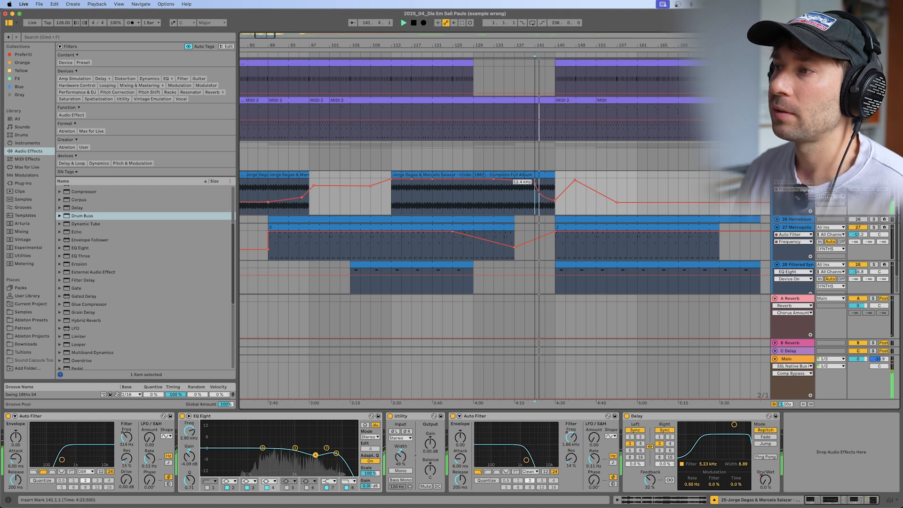
{"action": "key", "text": "space"}
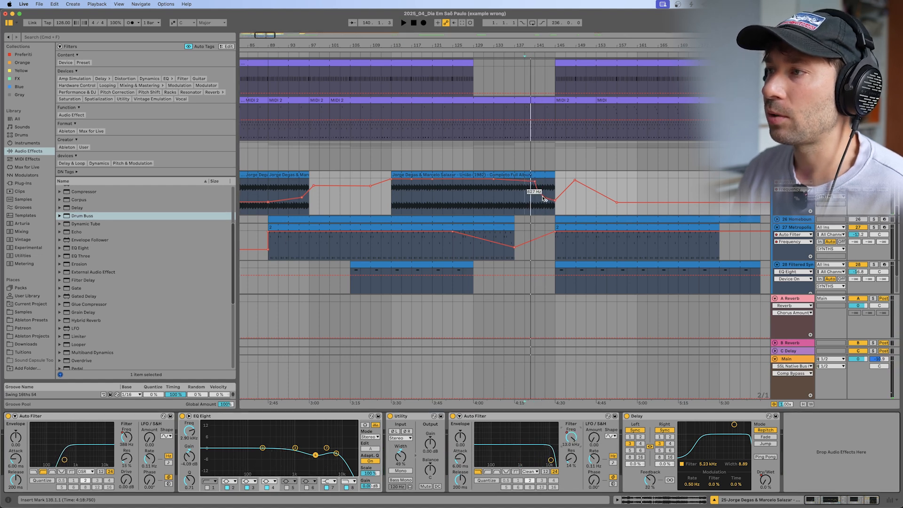
{"action": "left_click_drag", "start_coordinate": [543, 198], "coordinate": [543, 193]}
{"action": "key", "text": "space"}
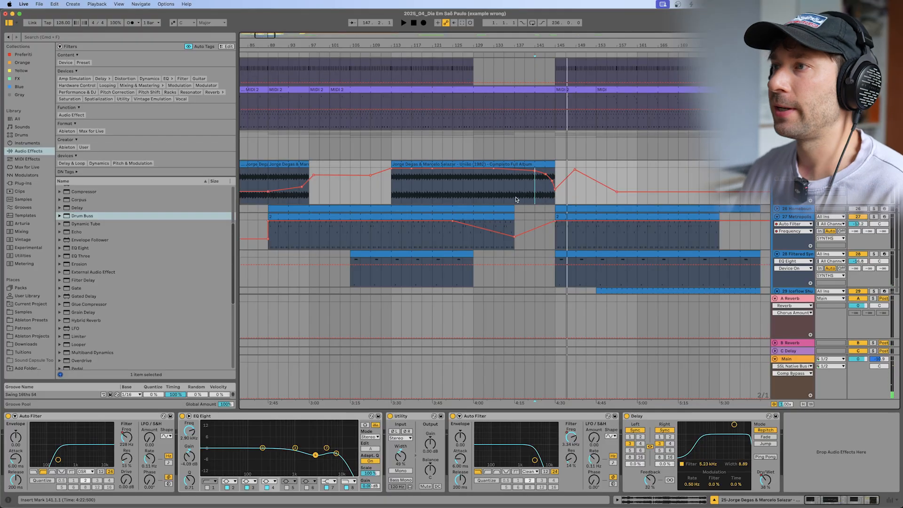
Automate the HATS group's Auto Filter frequency to fall from bar 137 to bar 145 and jump back up there, and play it
{"action": "scroll", "coordinate": [521, 198], "scroll_direction": "up", "scroll_amount": 10}
{"action": "scroll", "coordinate": [521, 201], "scroll_direction": "down", "scroll_amount": 2}
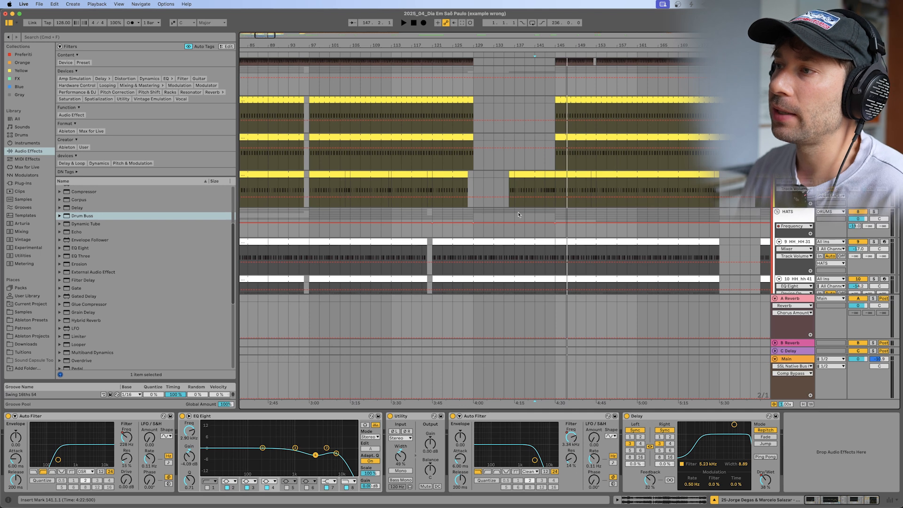
{"action": "scroll", "coordinate": [518, 214], "scroll_direction": "down", "scroll_amount": 2}
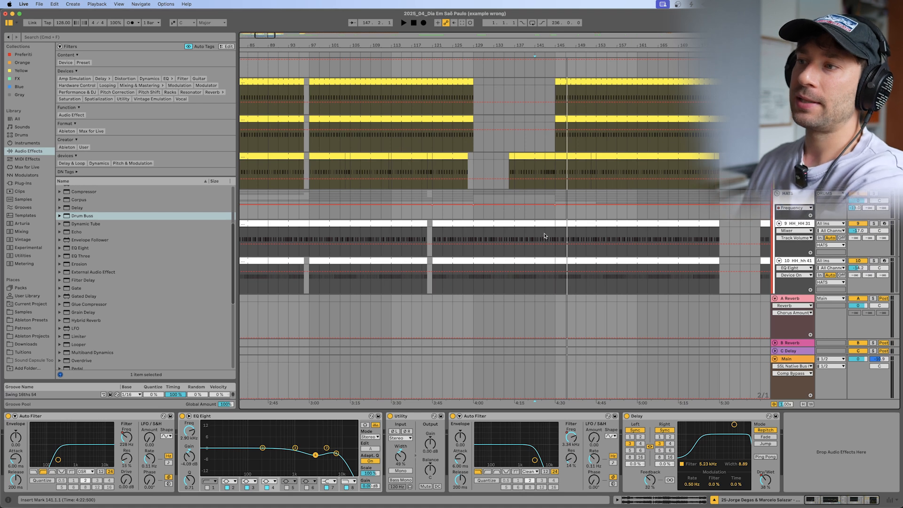
{"action": "left_click", "coordinate": [532, 214]}
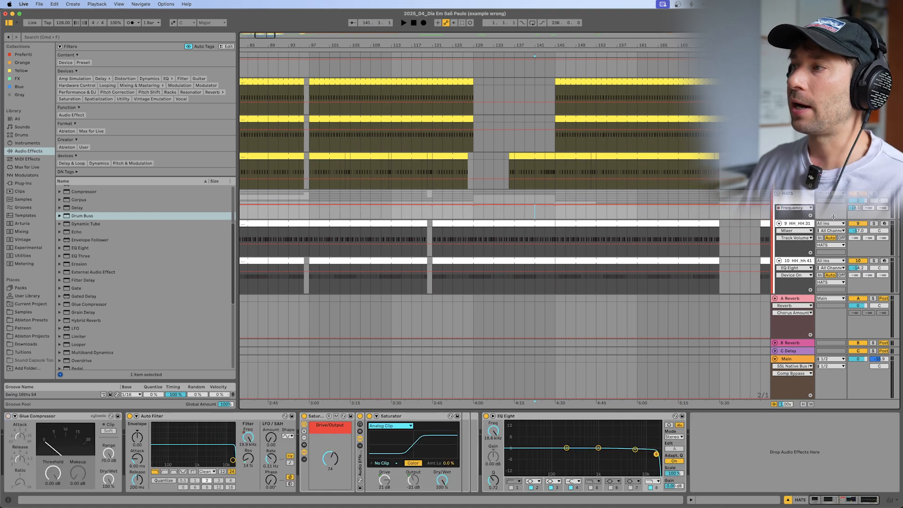
{"action": "key", "text": "space"}
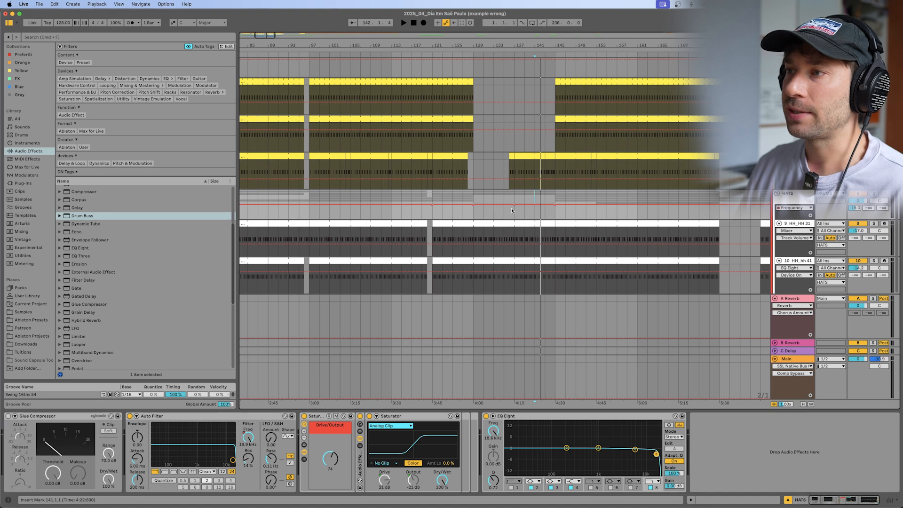
{"action": "left_click_drag", "start_coordinate": [553, 207], "coordinate": [555, 208]}
{"action": "key", "text": "space"}
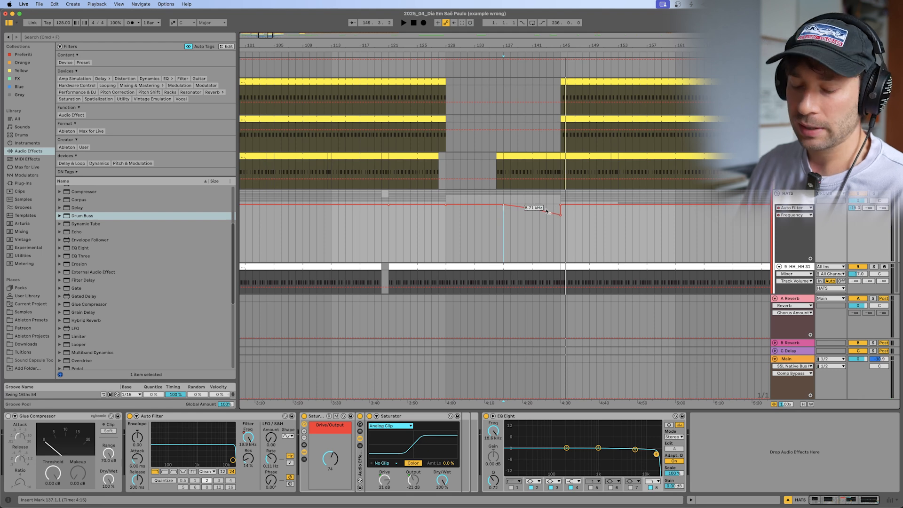
Reshape the HATS group's filter frequency fall into a smooth curve starting earlier, at about bar 134, and play it up to bar 145
{"action": "left_click_drag", "start_coordinate": [547, 212], "coordinate": [550, 219]}
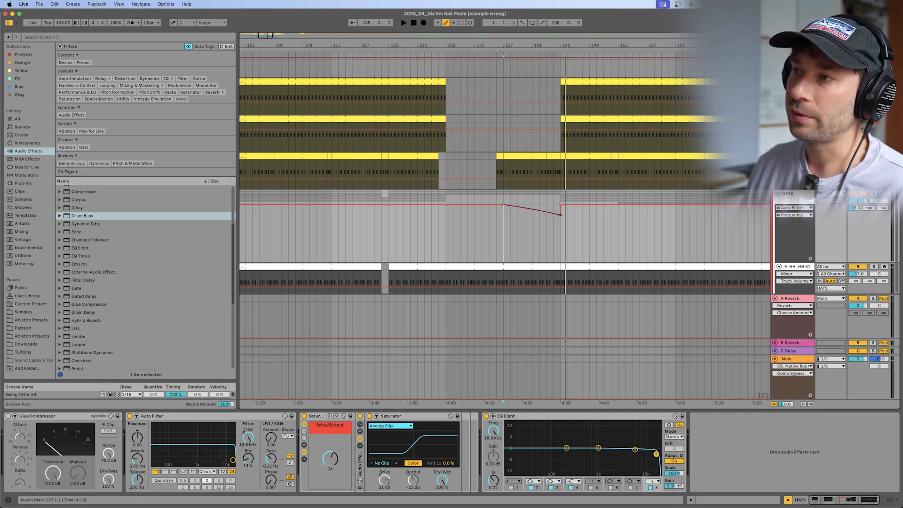
{"action": "key", "text": "space"}
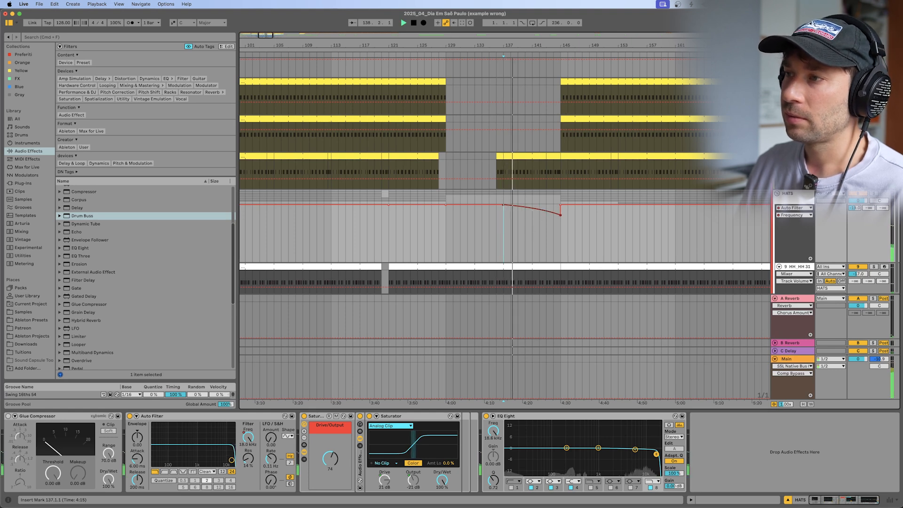
{"action": "left_click", "coordinate": [481, 206]}
{"action": "left_click", "coordinate": [503, 206]}
{"action": "left_click_drag", "start_coordinate": [521, 212], "coordinate": [520, 207]}
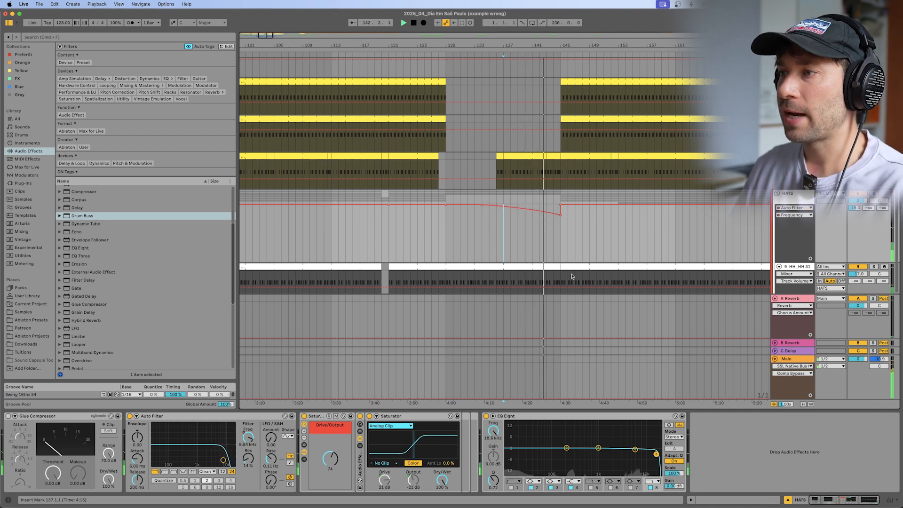
{"action": "scroll", "coordinate": [547, 184], "scroll_direction": "down", "scroll_amount": 1}
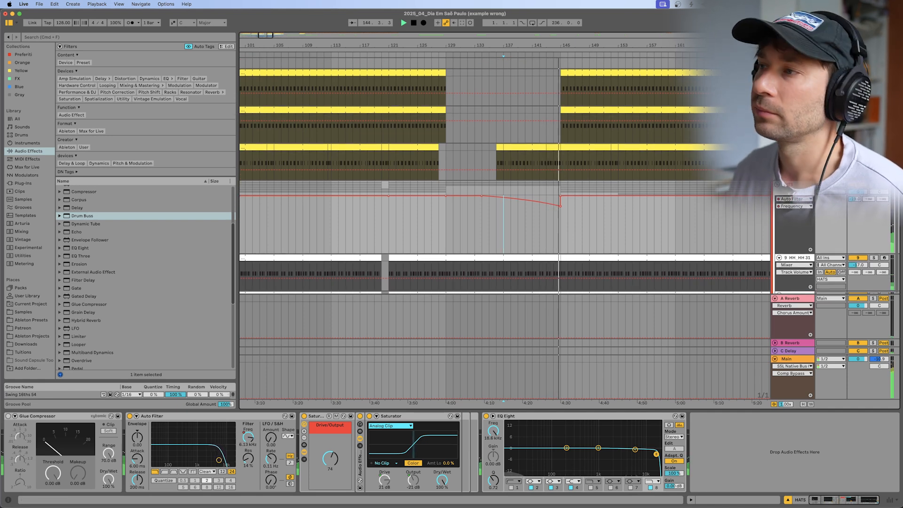
{"action": "key", "text": "space"}
Inspect the TR606 snare track and the SNARES/CLAPS group between bars 137 and 143, and play the breakdown from bar 139
{"action": "key", "text": "Up"}
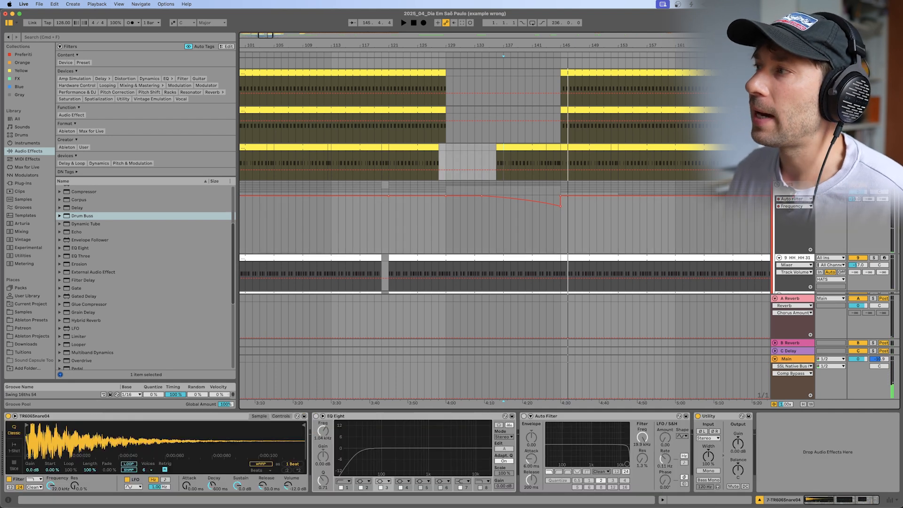
{"action": "left_click", "coordinate": [521, 147]}
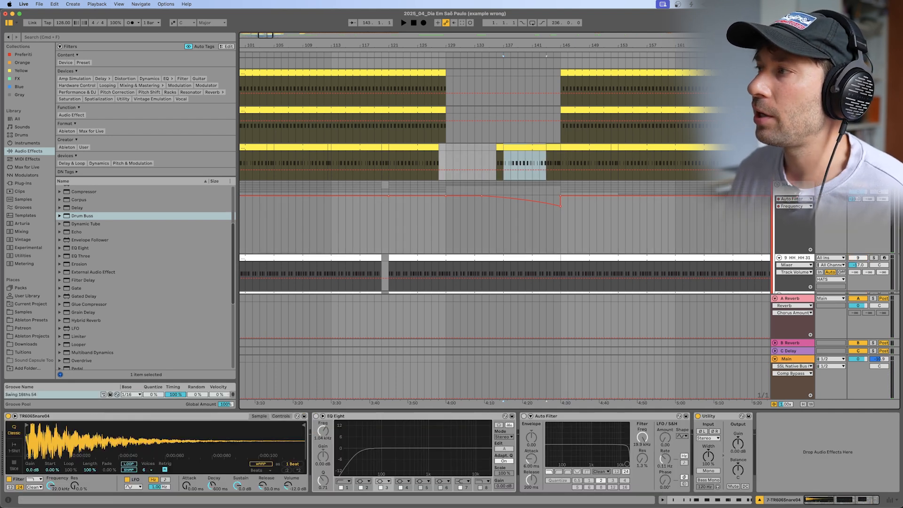
{"action": "scroll", "coordinate": [521, 148], "scroll_direction": "up", "scroll_amount": 5}
{"action": "key", "text": "Up"}
{"action": "key", "text": "Up"}
{"action": "key", "text": "Up"}
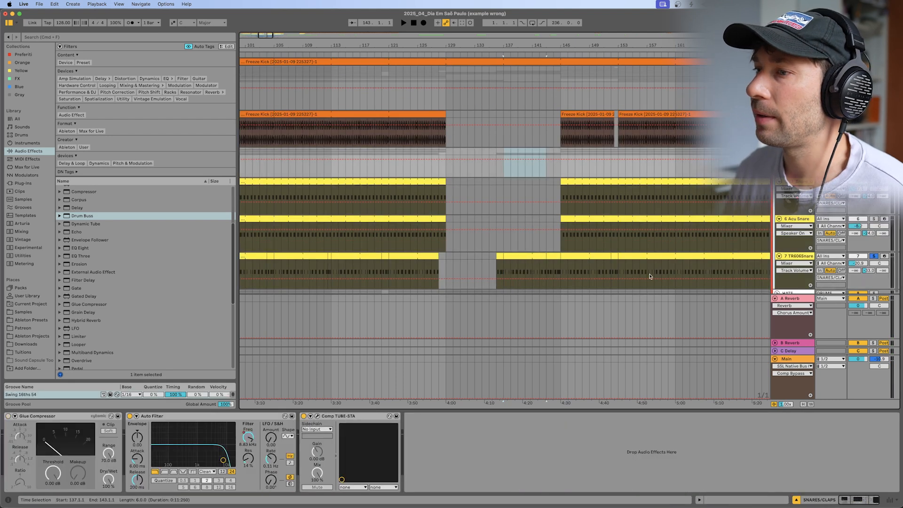
{"action": "scroll", "coordinate": [518, 260], "scroll_direction": "down", "scroll_amount": 1}
{"action": "left_click", "coordinate": [517, 260]}
{"action": "key", "text": "space"}
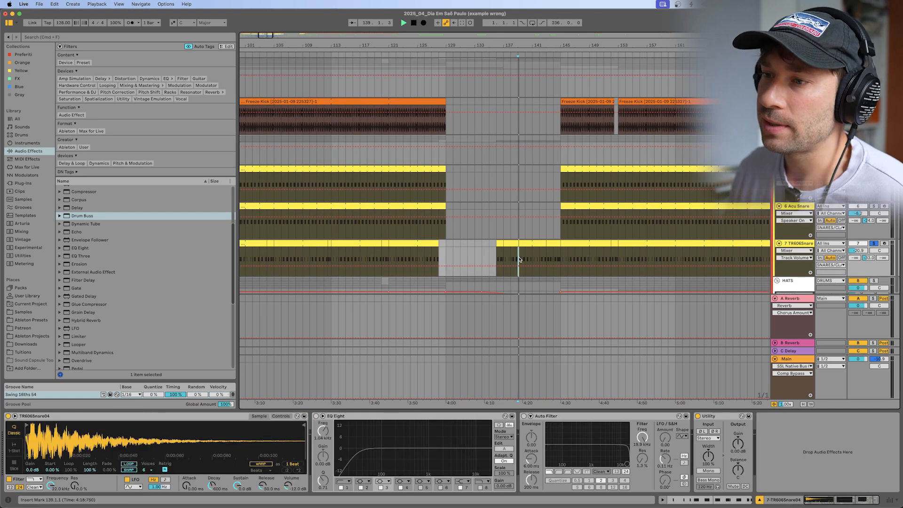
Select the SNARES/CLAPS group at bar 141 to show its Auto Filter, and compare with the HATS filter automation during playback
{"action": "left_click", "coordinate": [532, 150]}
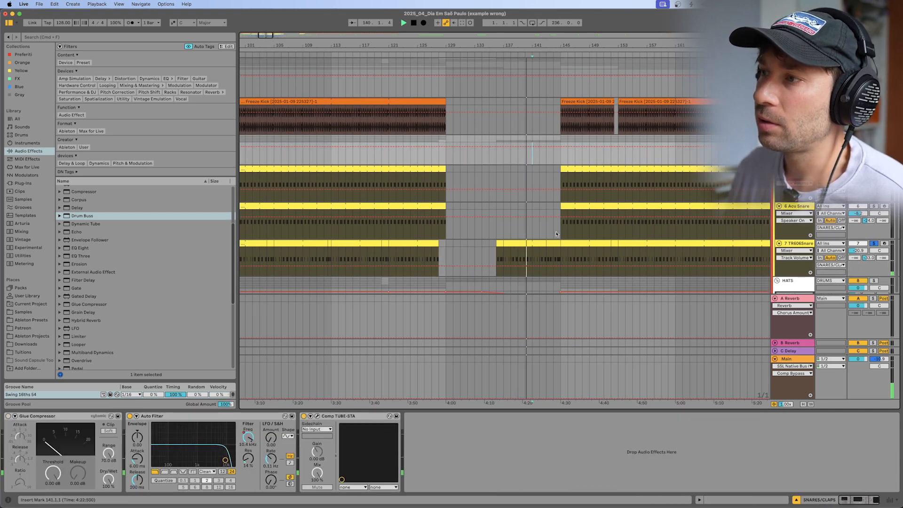
{"action": "scroll", "coordinate": [557, 177], "scroll_direction": "down", "scroll_amount": 3}
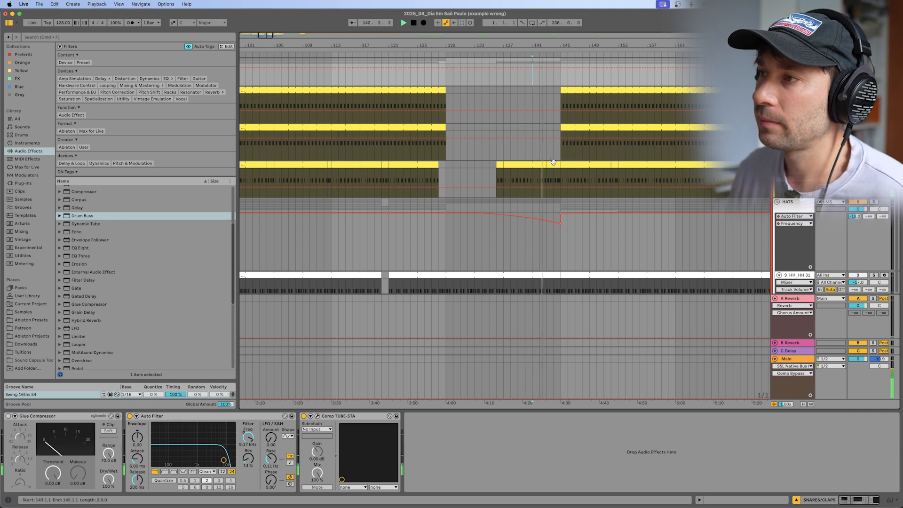
{"action": "scroll", "coordinate": [562, 162], "scroll_direction": "down", "scroll_amount": 1}
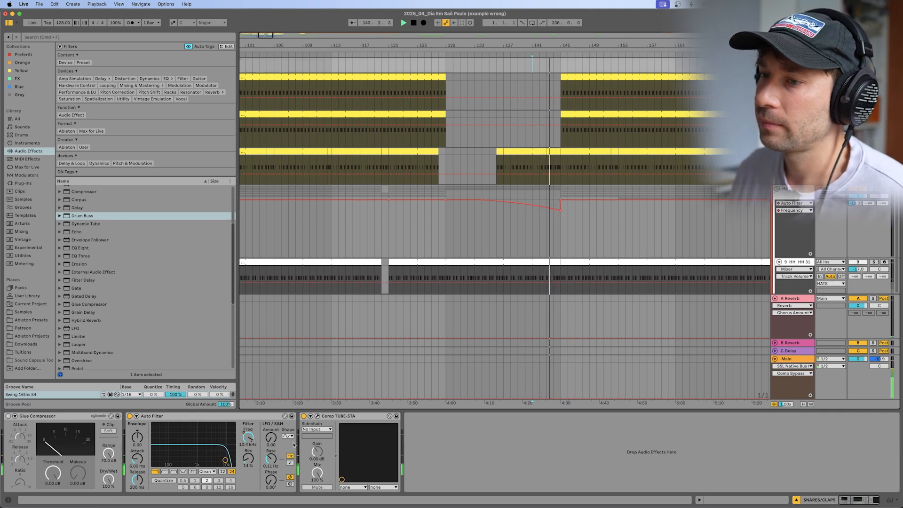